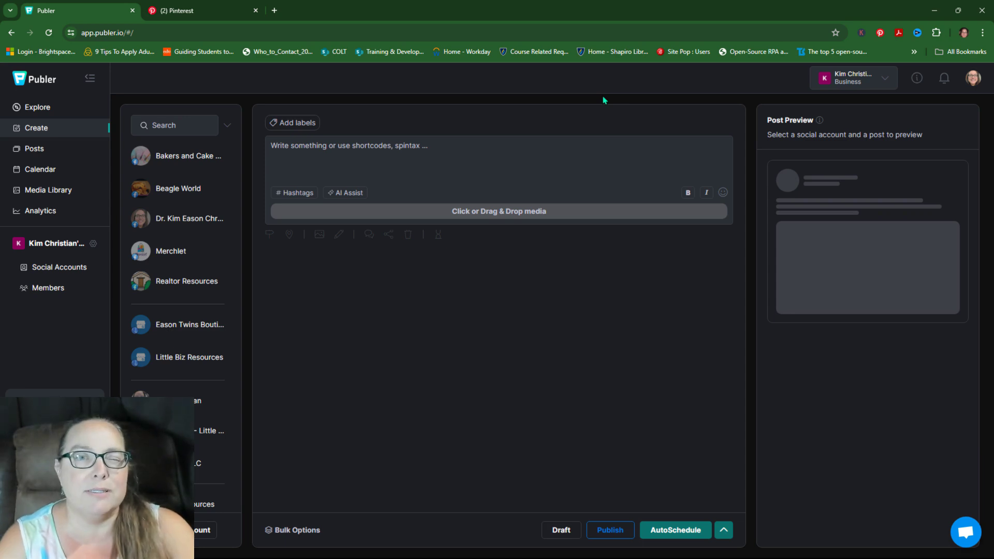
In Pinterest, open Bulk create Pins settings to view the two connected auto-publish RSS feed URLs
{"action": "left_click", "coordinate": [193, 16]}
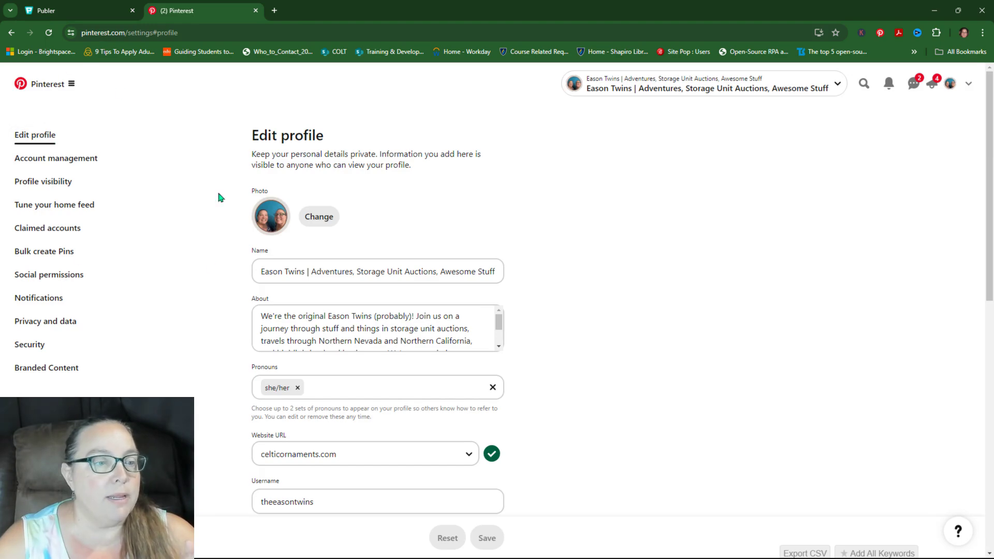
{"action": "left_click", "coordinate": [38, 252]}
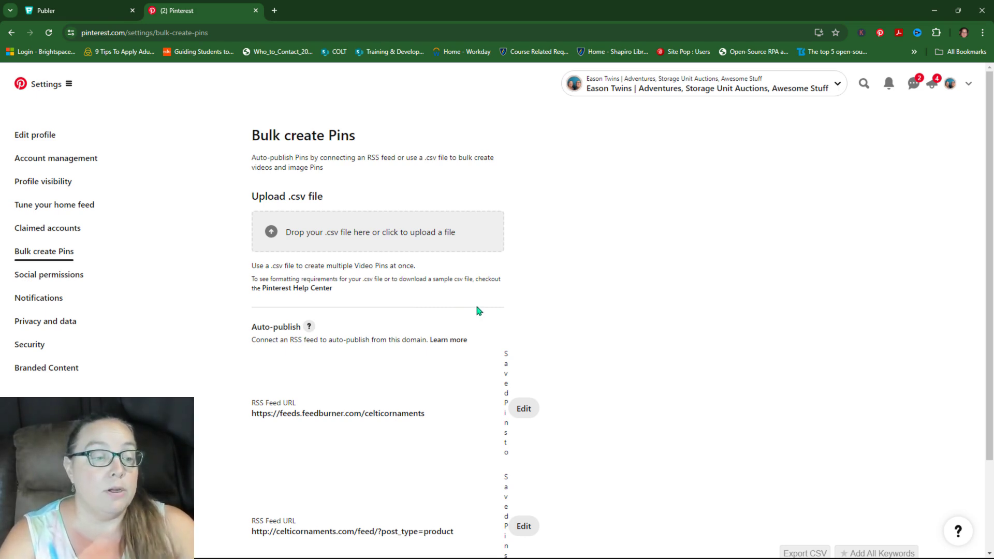
{"action": "scroll", "coordinate": [362, 331], "scroll_direction": "down", "scroll_amount": 2}
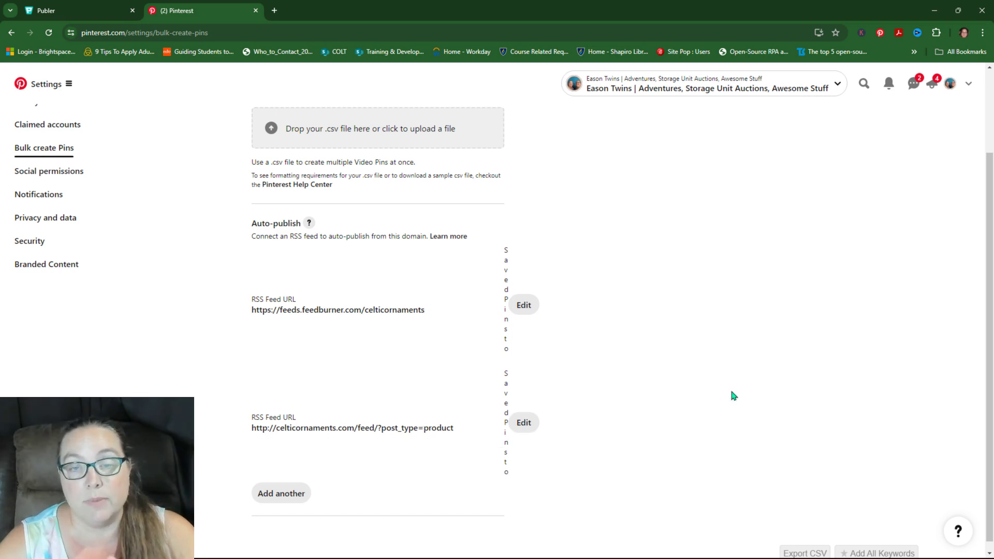
{"action": "scroll", "coordinate": [733, 396], "scroll_direction": "up", "scroll_amount": 2}
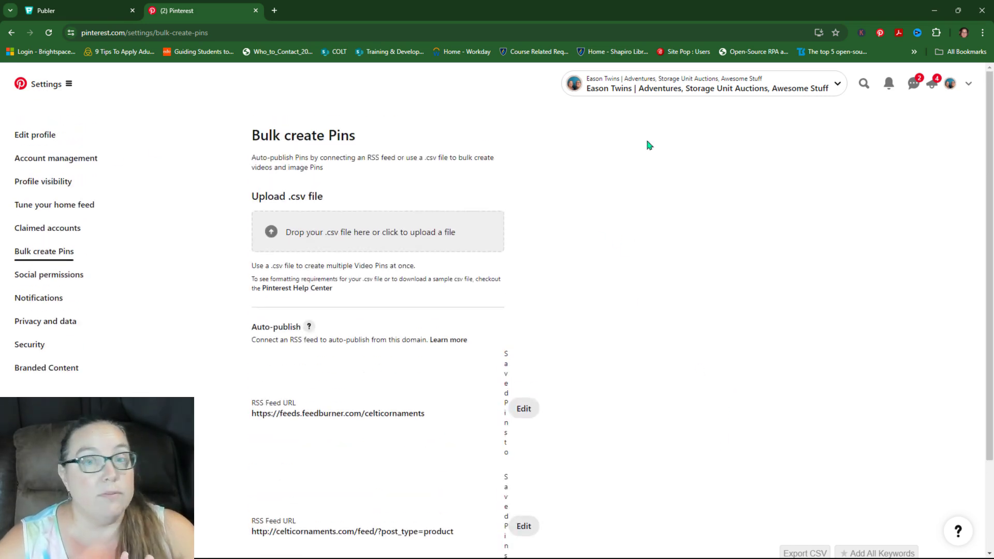
Show the Pinterest profile's Saved boards, including Celtic Ornaments, Merchlet Products and Everything Star Wars
{"action": "left_click", "coordinate": [949, 85]}
{"action": "scroll", "coordinate": [506, 419], "scroll_direction": "down", "scroll_amount": 4}
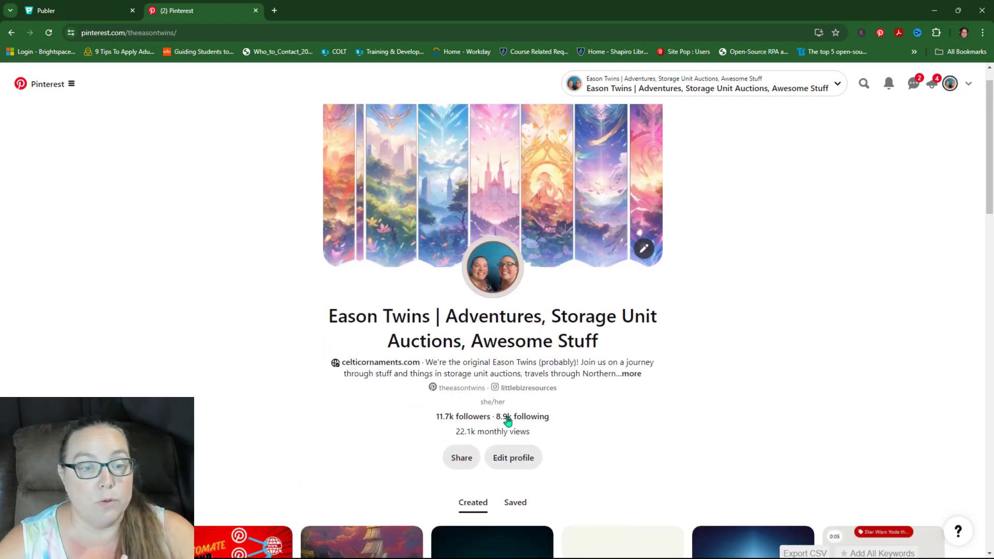
{"action": "left_click", "coordinate": [516, 328]}
{"action": "scroll", "coordinate": [240, 312], "scroll_direction": "down", "scroll_amount": 8}
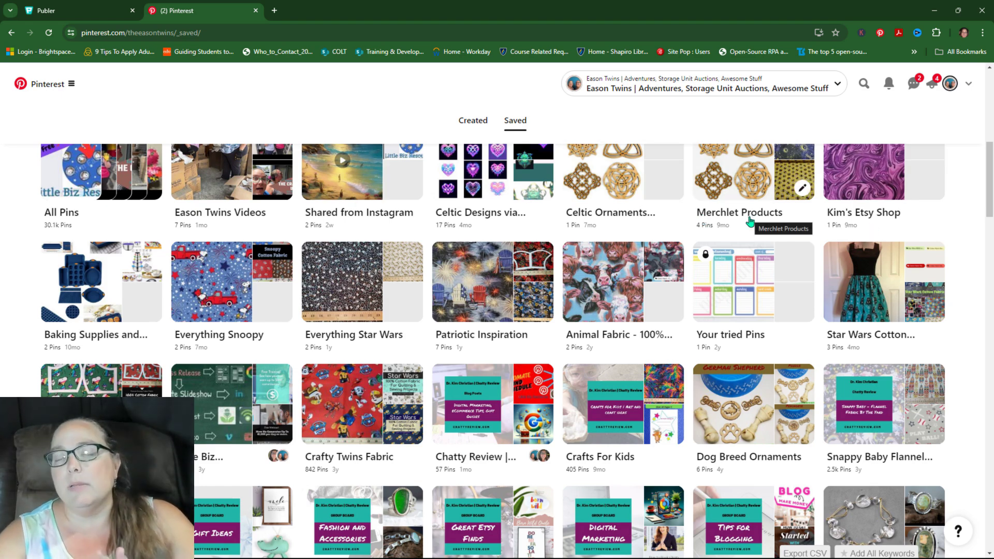
{"action": "scroll", "coordinate": [735, 233], "scroll_direction": "up", "scroll_amount": 4}
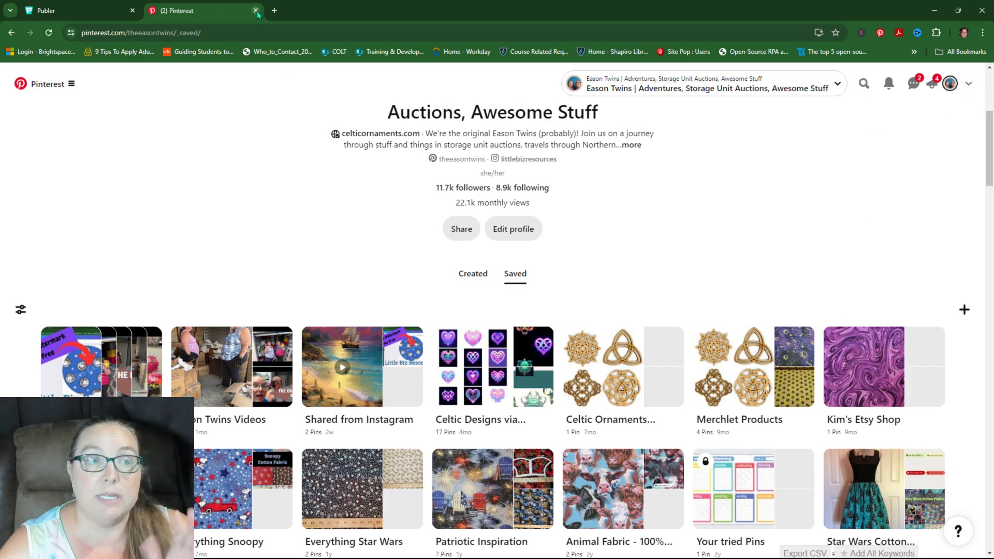
Go from Edit profile back to Bulk create Pins and review the Auto-publish feed URLs
{"action": "left_click", "coordinate": [525, 229]}
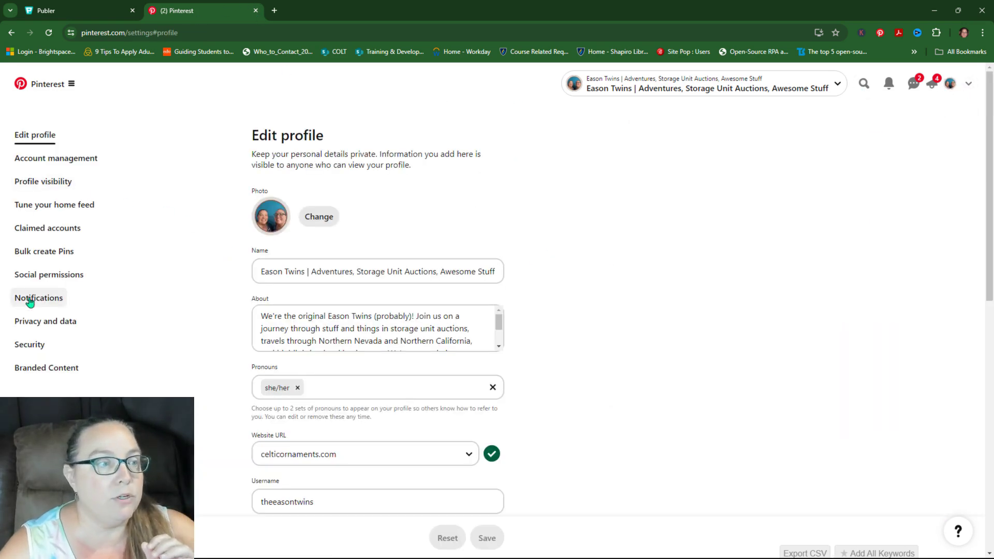
{"action": "left_click", "coordinate": [26, 254]}
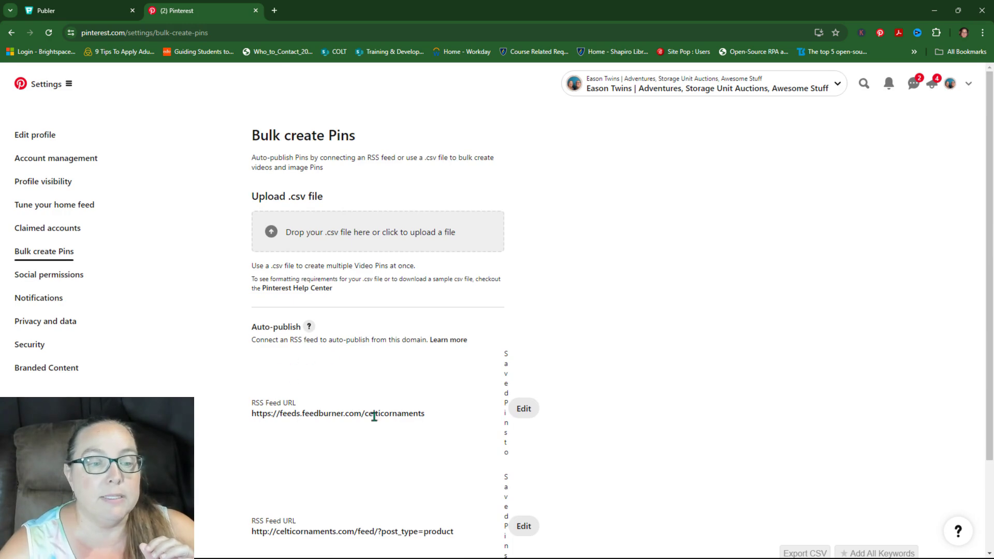
{"action": "scroll", "coordinate": [586, 435], "scroll_direction": "down", "scroll_amount": 3}
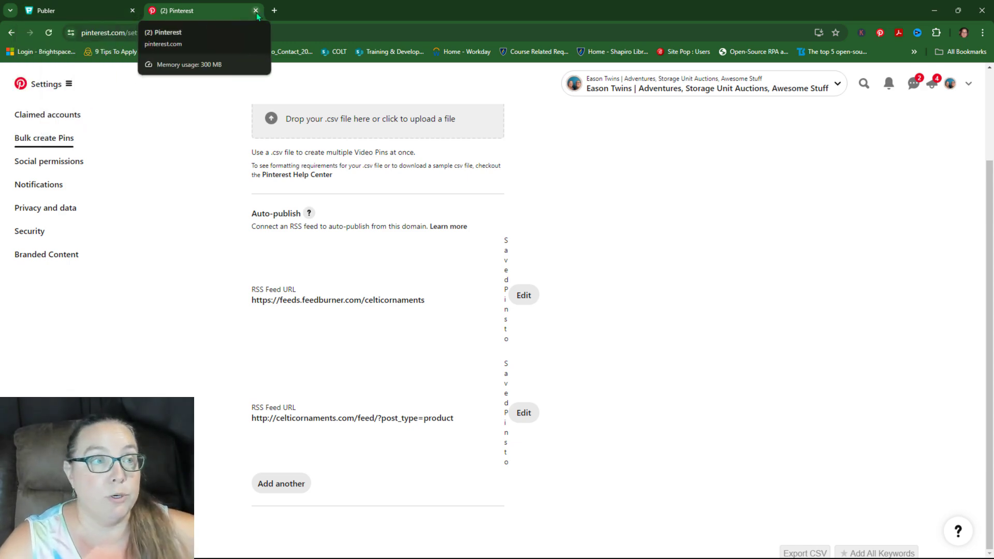
Return to Publer's empty post composer with its social accounts list
{"action": "left_click", "coordinate": [69, 16]}
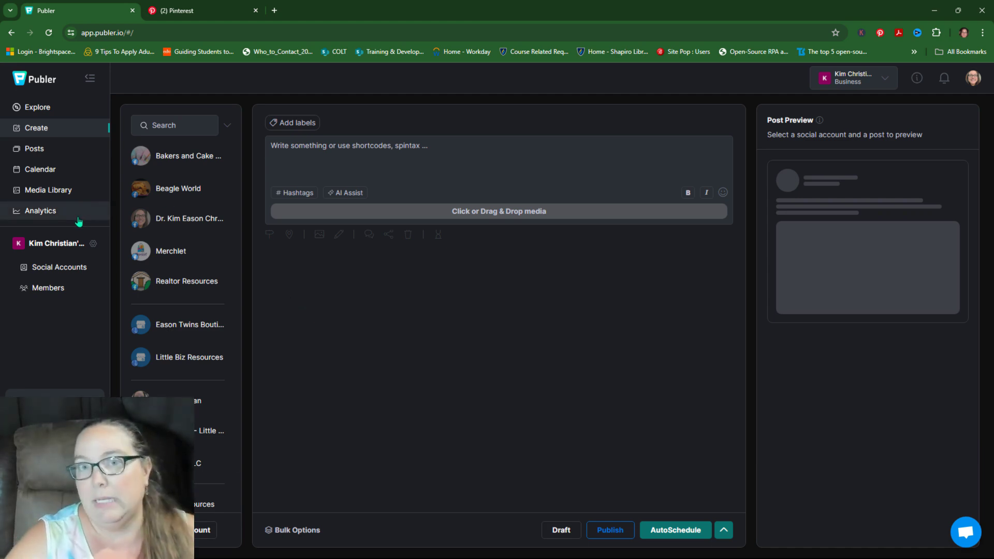
Open the RSS feed articles list, glancing at trending posts before returning
{"action": "left_click", "coordinate": [38, 111]}
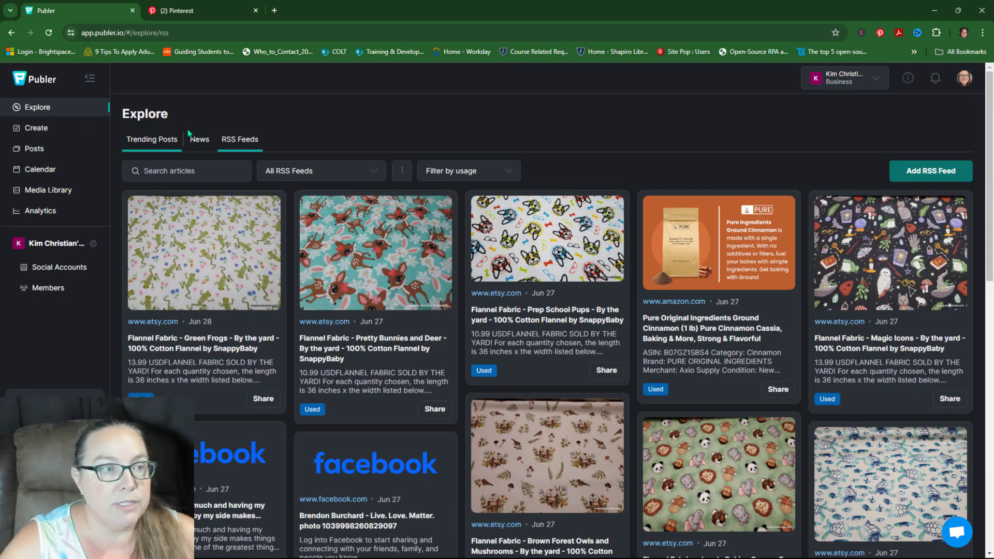
{"action": "left_click", "coordinate": [155, 143]}
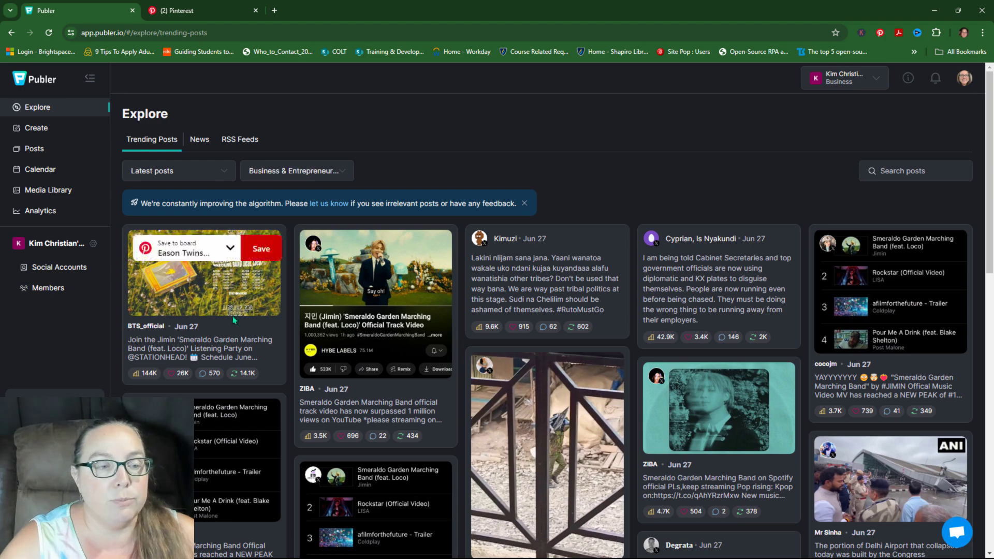
{"action": "left_click", "coordinate": [241, 141]}
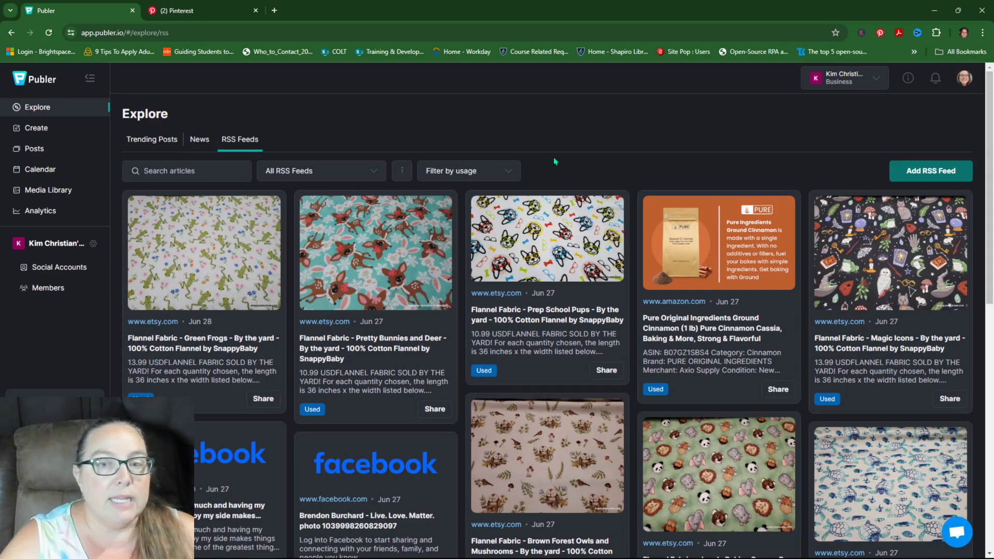
{"action": "left_click", "coordinate": [927, 171]}
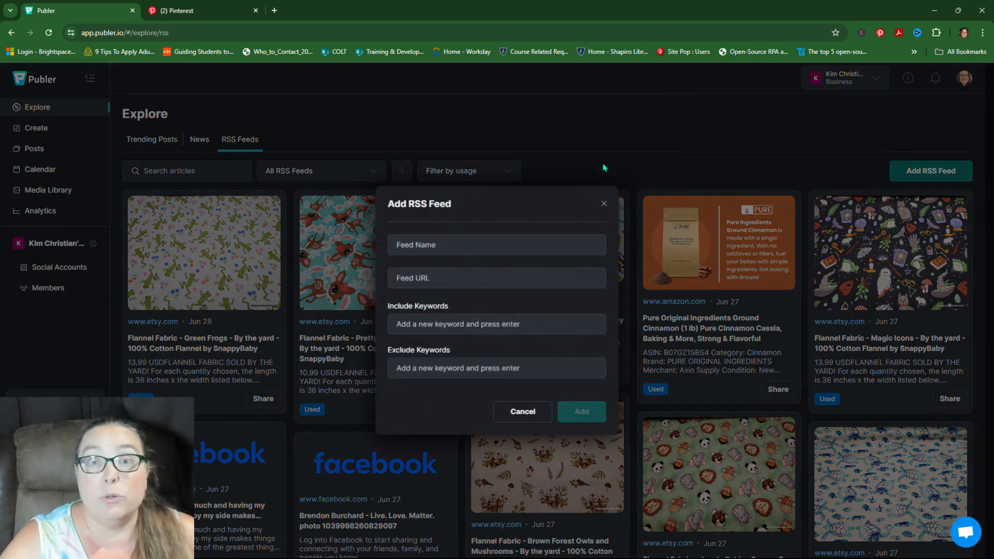
{"action": "left_click", "coordinate": [443, 247]}
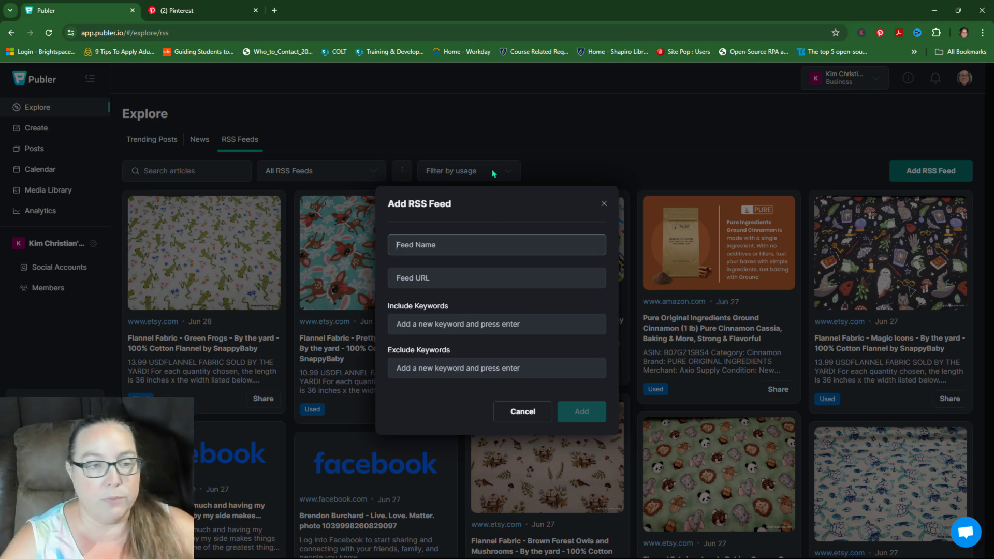
{"action": "type", "text": "Celtic Or"}
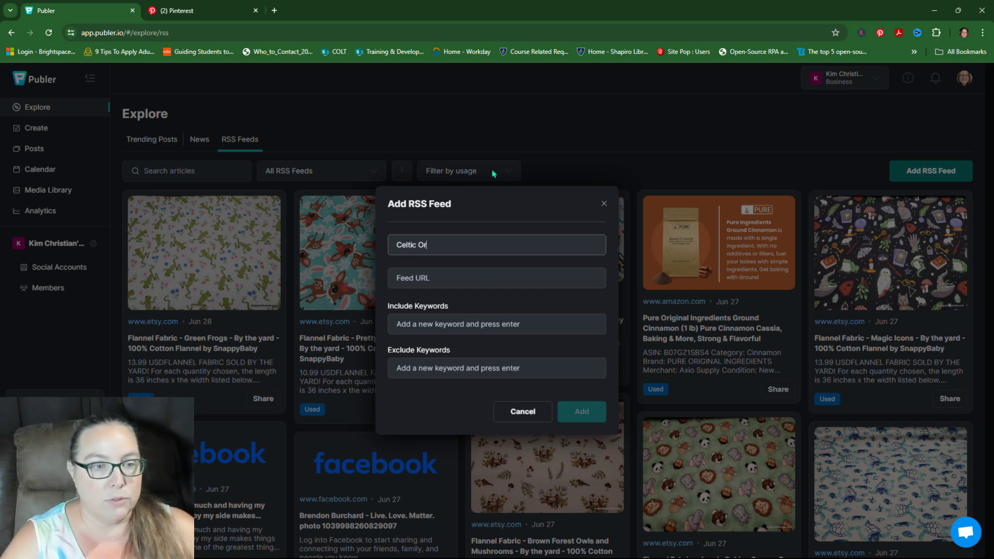
{"action": "type", "text": "naments"}
{"action": "key", "text": "Tab"}
{"action": "type", "text": "https://feeds.feedburner.com/celticornaments"}
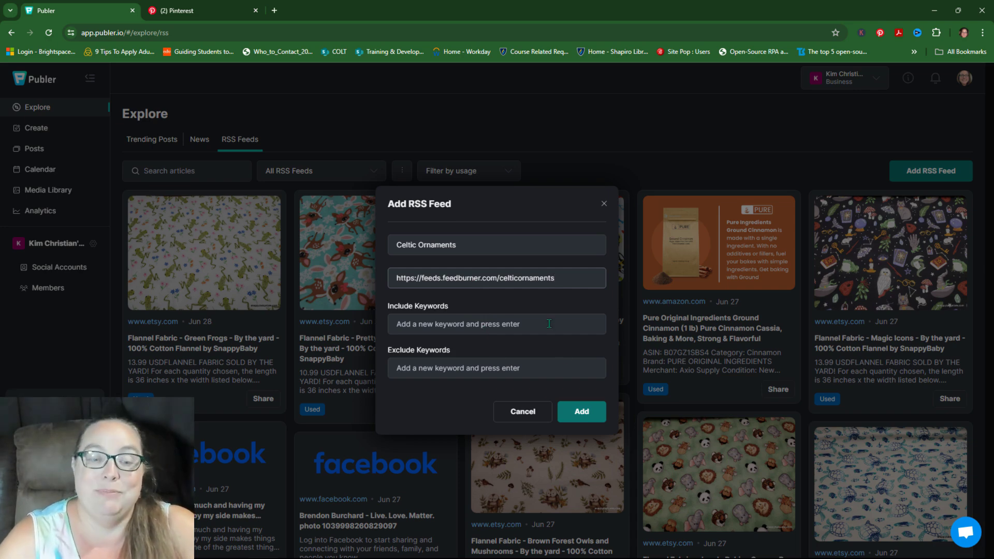
{"action": "left_click", "coordinate": [582, 412]}
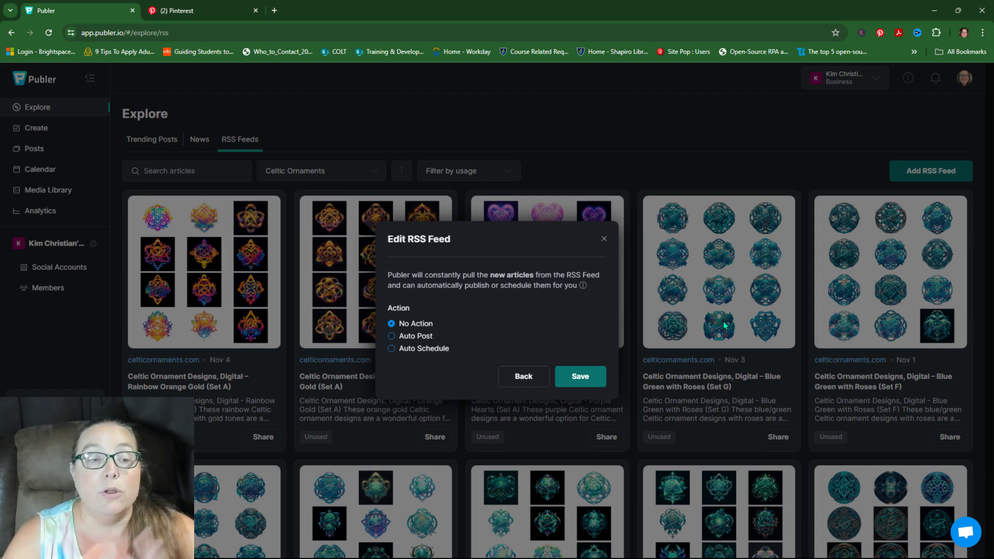
Set the Celtic Ornaments feed's action to Auto Post
{"action": "left_click", "coordinate": [392, 336]}
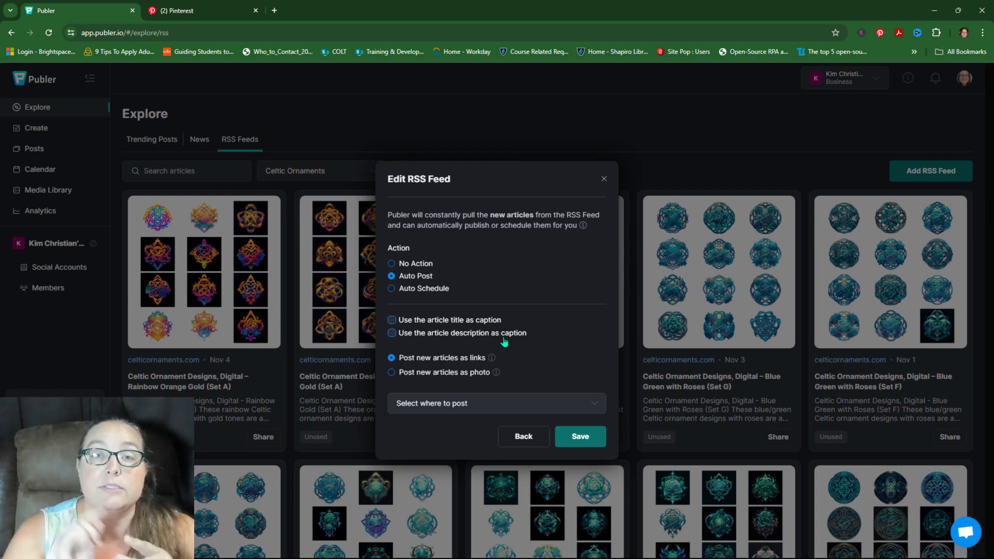
Switch the feed to Auto Schedule to the Pinterest account, using article descriptions as captions
{"action": "left_click", "coordinate": [391, 288]}
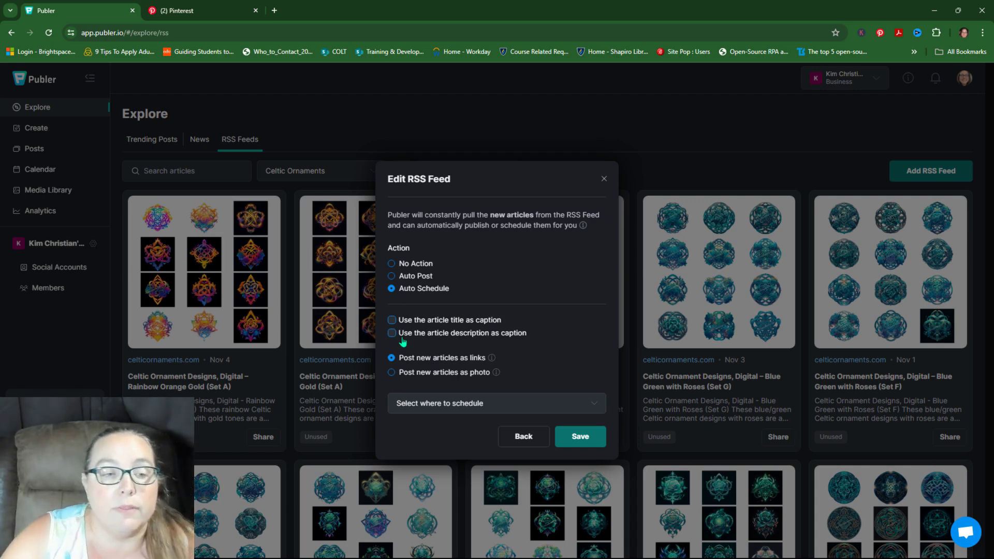
{"action": "left_click", "coordinate": [447, 407]}
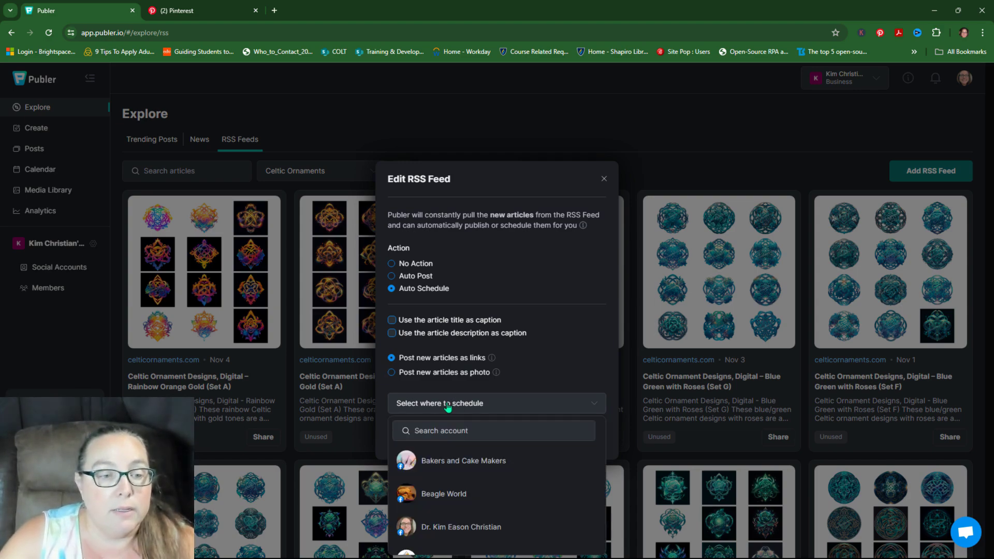
{"action": "scroll", "coordinate": [486, 465], "scroll_direction": "down", "scroll_amount": 5}
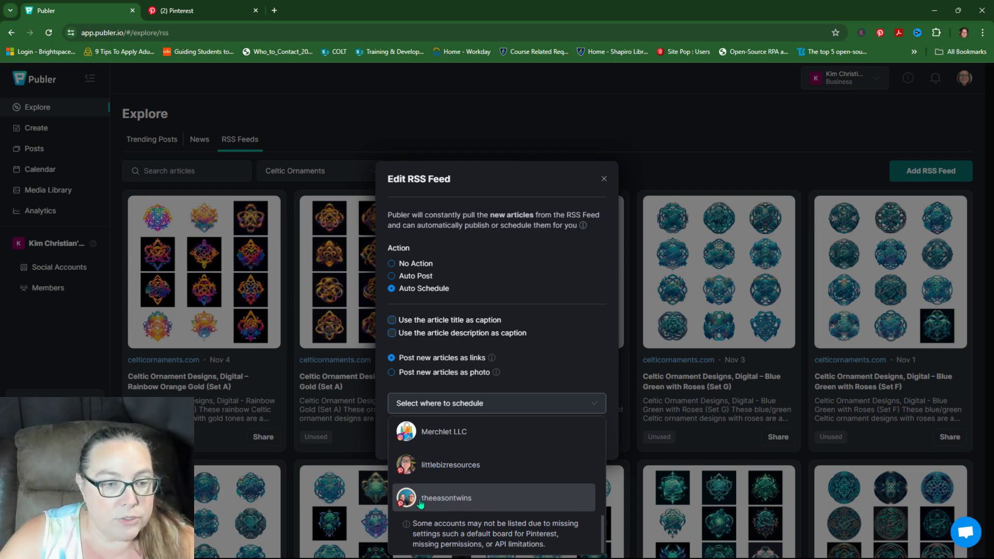
{"action": "left_click", "coordinate": [445, 498]}
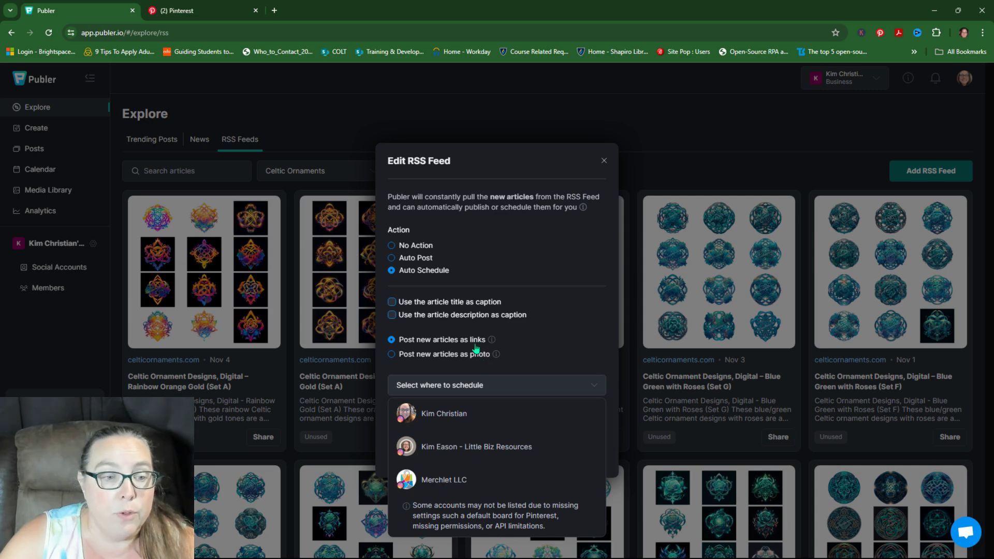
{"action": "left_click", "coordinate": [490, 383]}
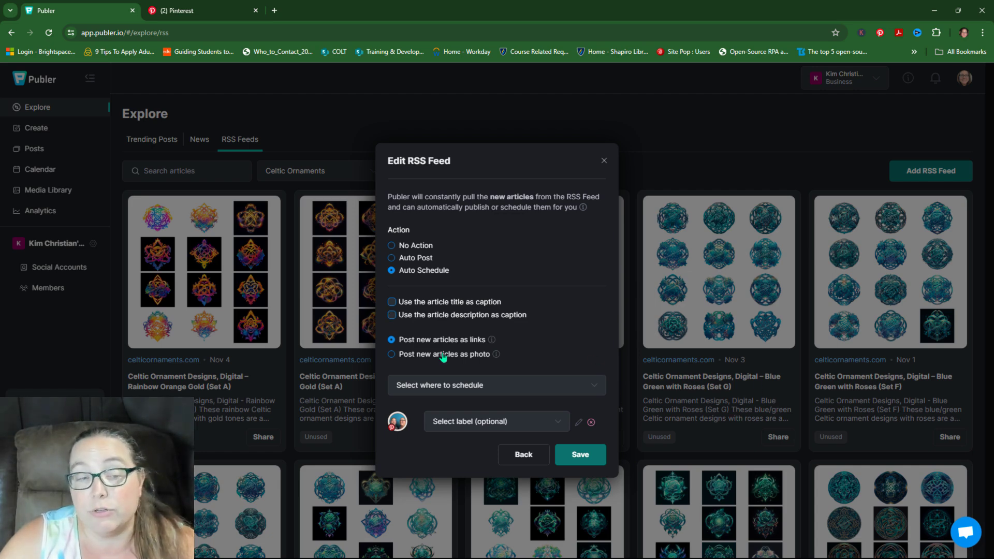
{"action": "left_click", "coordinate": [391, 315]}
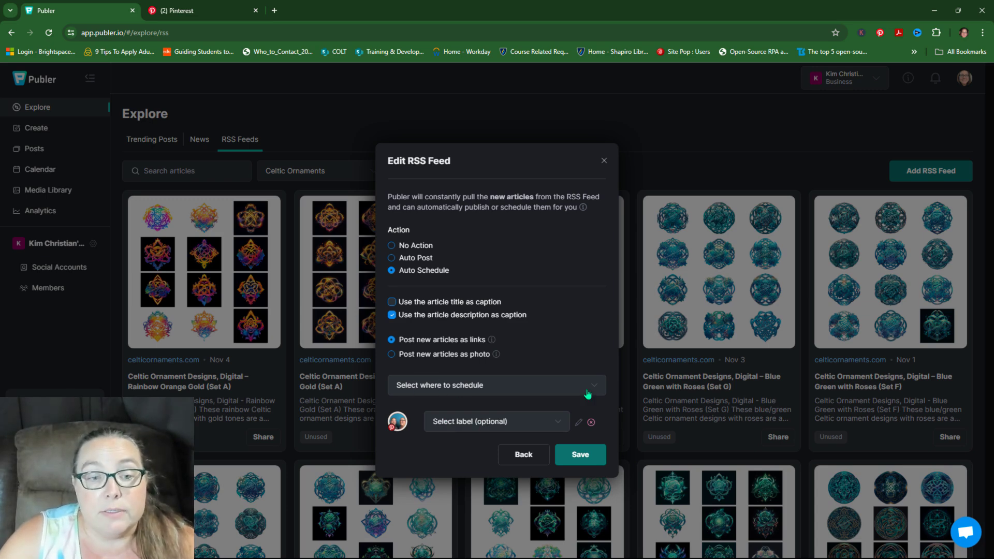
Keep Pinterest as the sole schedule destination and tag its posts with the RSS label
{"action": "left_click", "coordinate": [505, 391]}
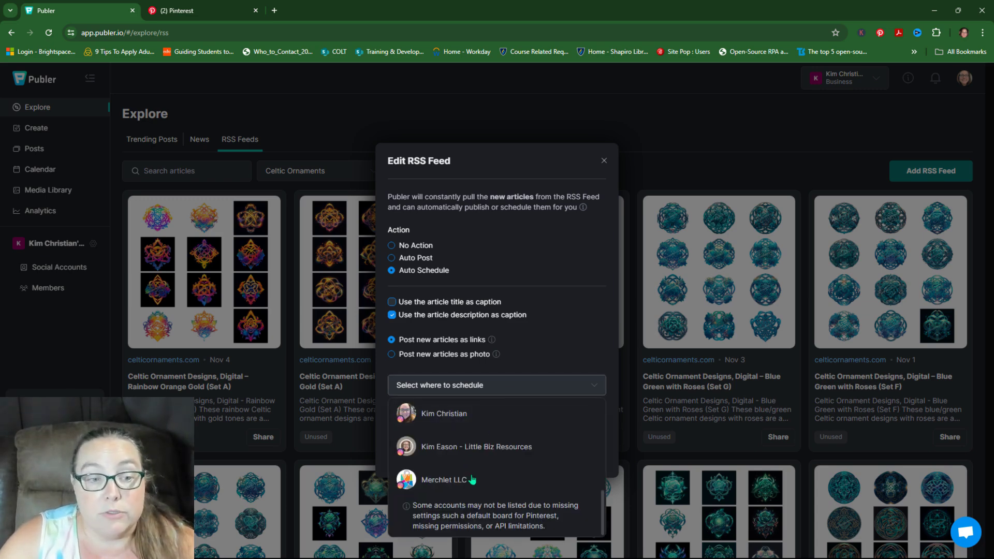
{"action": "left_click", "coordinate": [434, 449]}
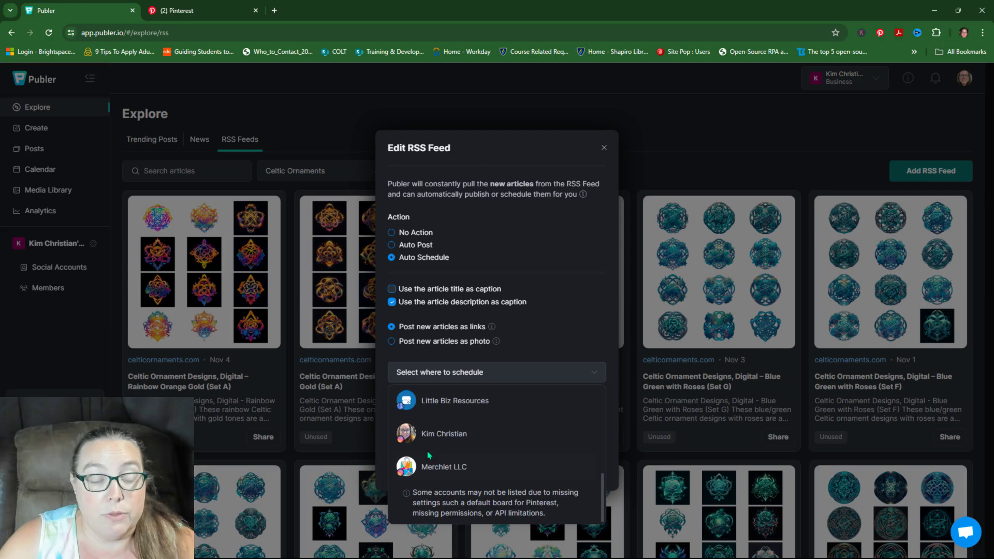
{"action": "left_click", "coordinate": [440, 436]}
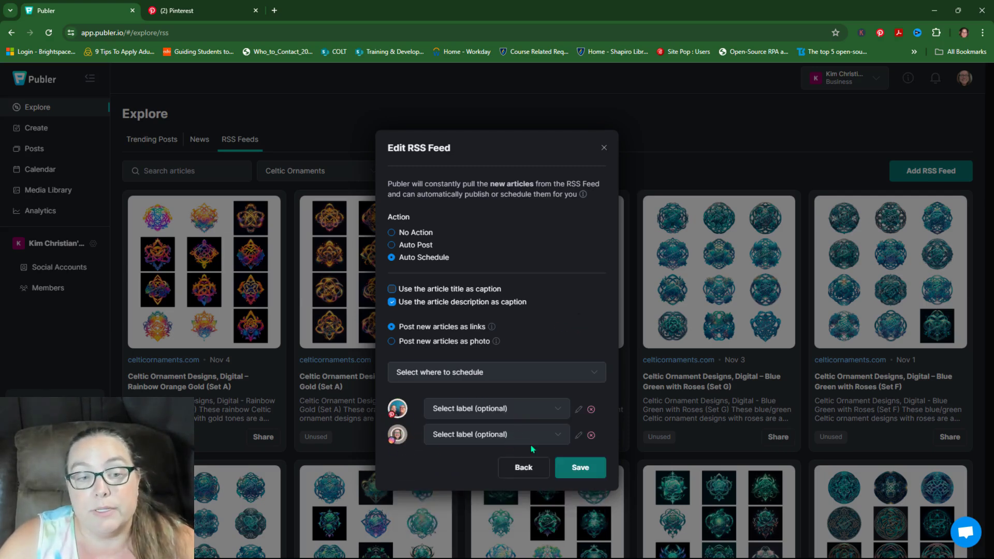
{"action": "left_click", "coordinate": [464, 435]}
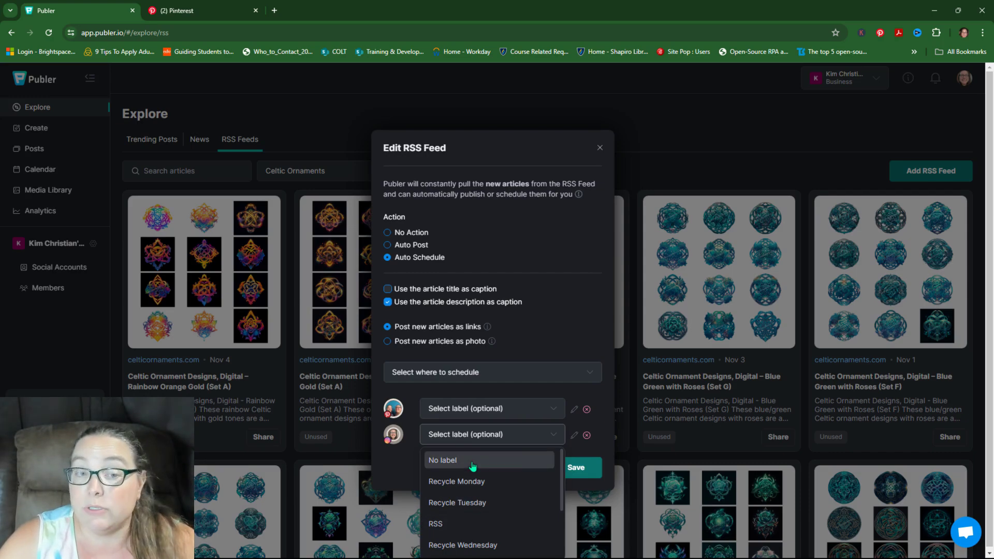
{"action": "left_click", "coordinate": [586, 434]}
{"action": "left_click", "coordinate": [511, 422]}
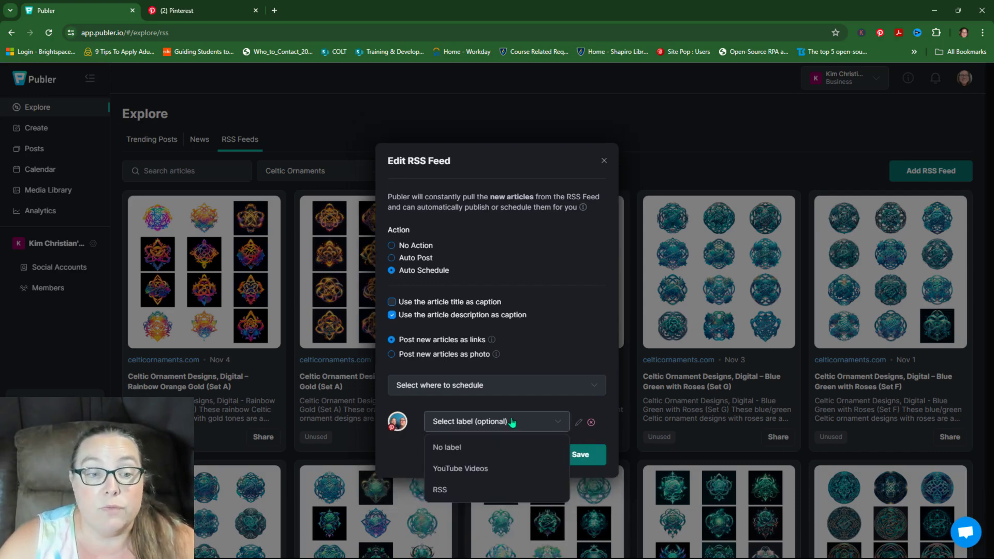
{"action": "left_click", "coordinate": [453, 492]}
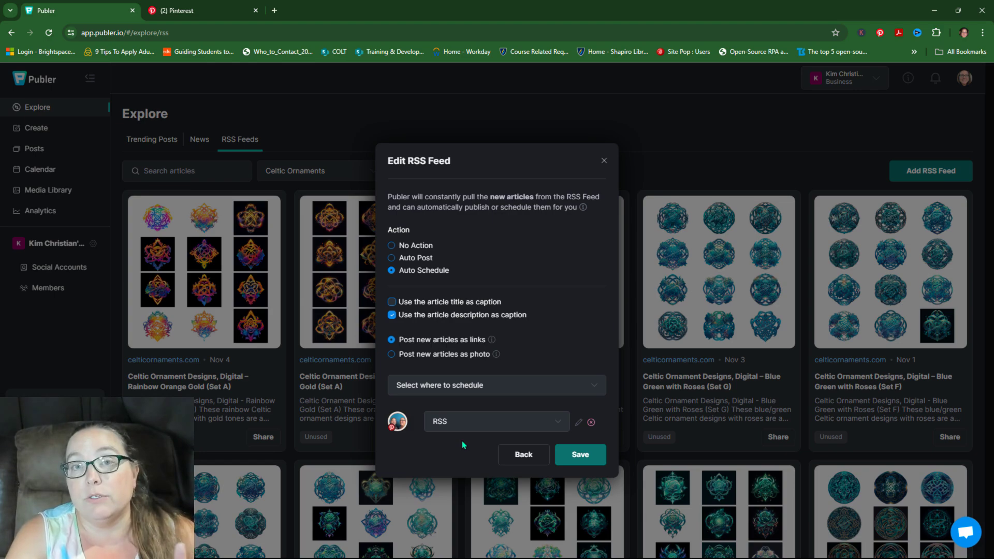
Save the feed, then view the Pinterest account's default board, Little Biz Resources Updates
{"action": "left_click", "coordinate": [590, 457]}
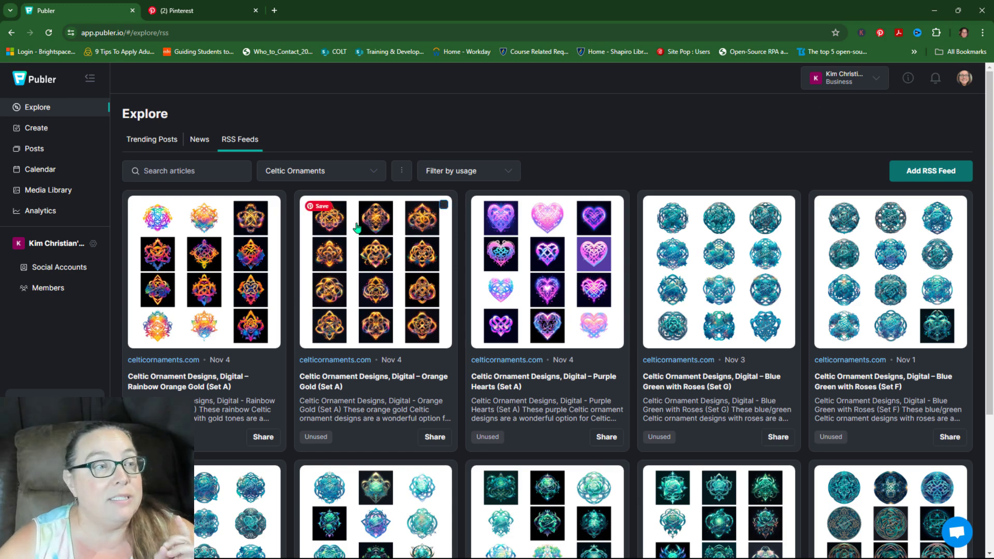
{"action": "left_click", "coordinate": [52, 267]}
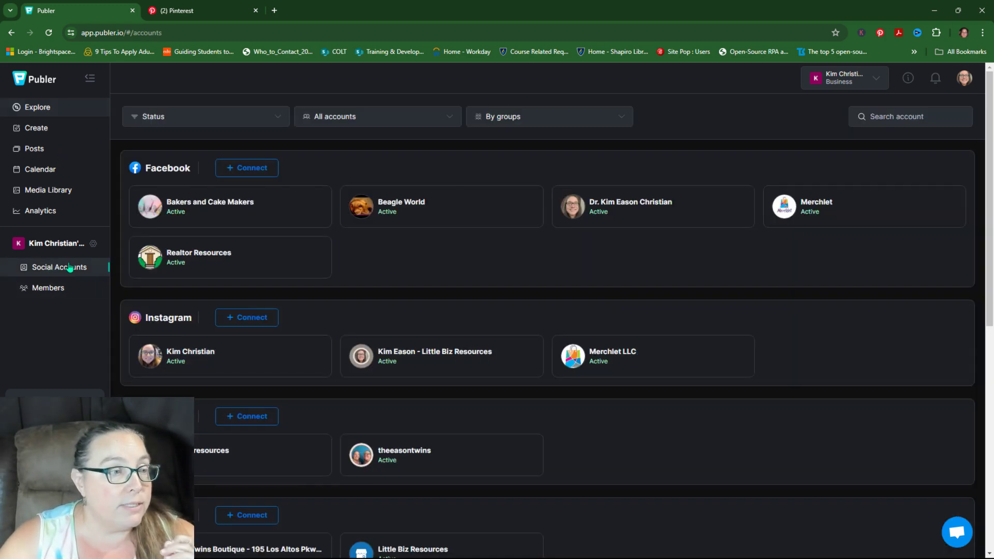
{"action": "left_click", "coordinate": [416, 459]}
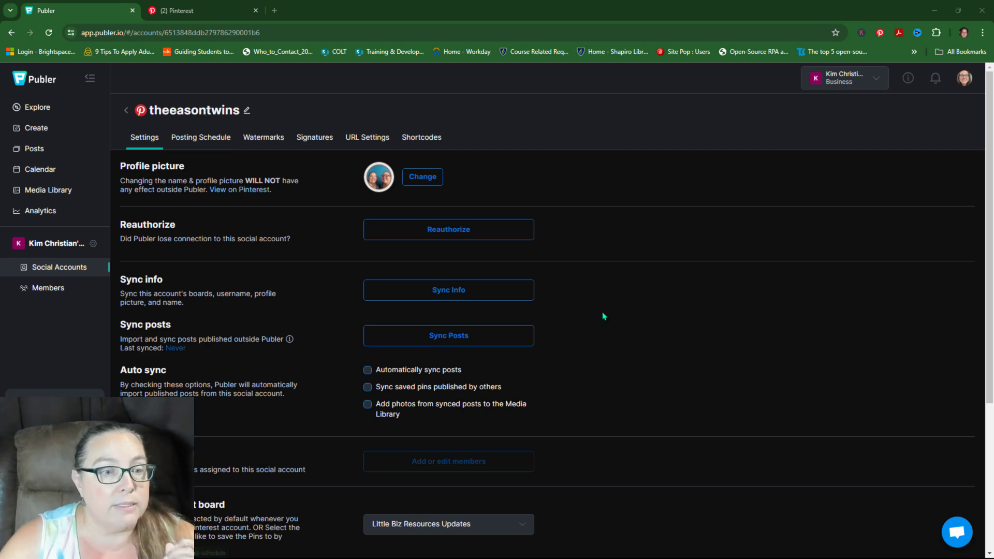
{"action": "scroll", "coordinate": [603, 316], "scroll_direction": "down", "scroll_amount": 4}
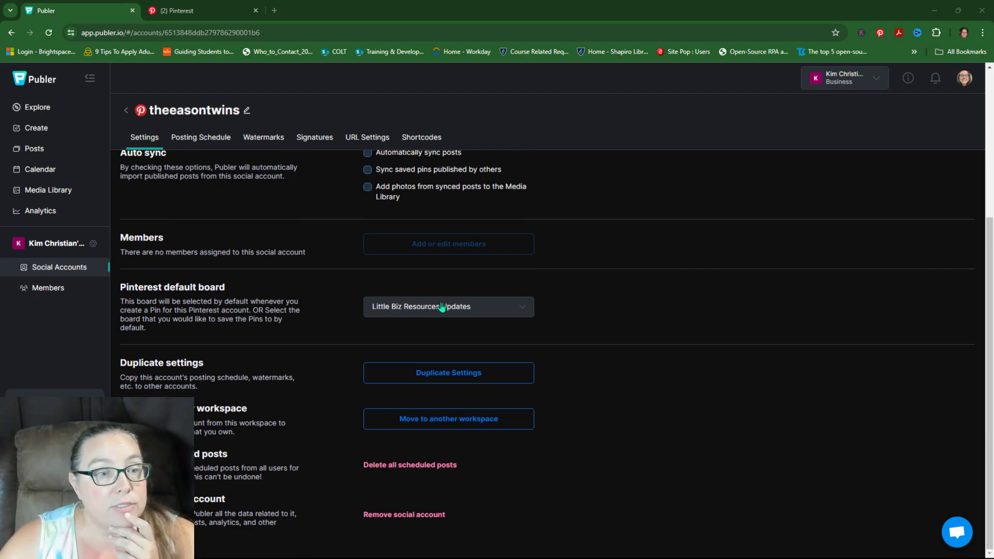
{"action": "scroll", "coordinate": [344, 312], "scroll_direction": "up", "scroll_amount": 3}
{"action": "scroll", "coordinate": [324, 332], "scroll_direction": "down", "scroll_amount": 3}
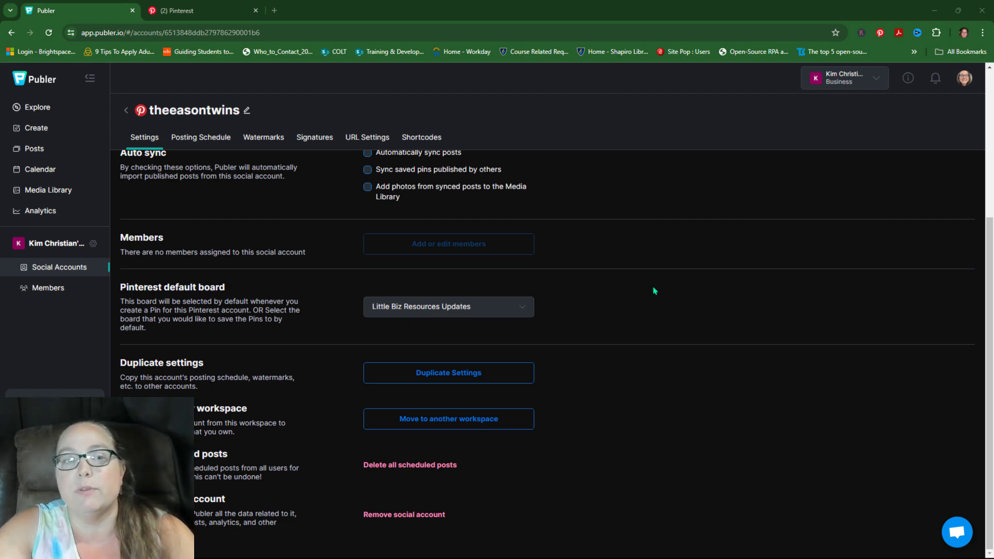
{"action": "scroll", "coordinate": [285, 285], "scroll_direction": "up", "scroll_amount": 4}
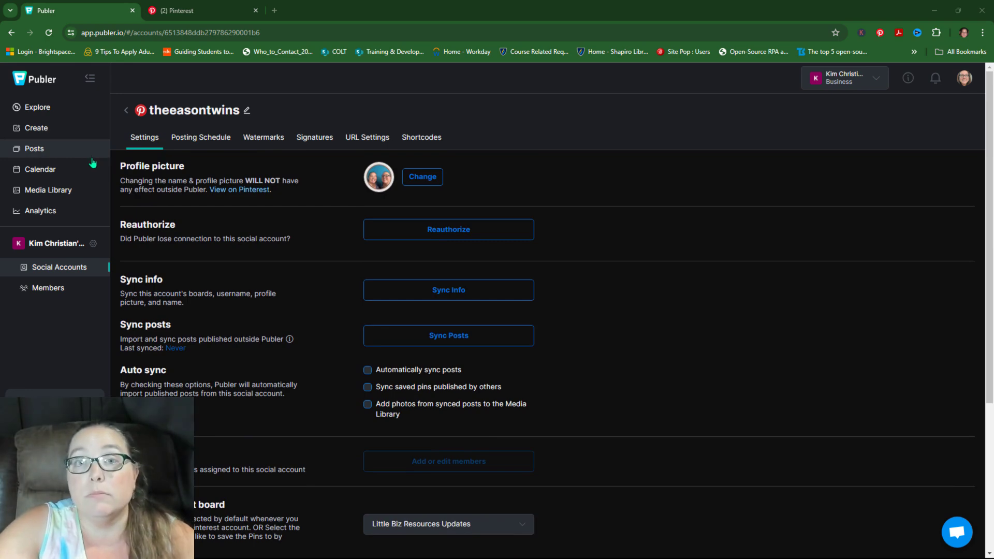
Back on the RSS feeds page, select the Celtic Ornaments feed to show its articles
{"action": "left_click", "coordinate": [26, 109]}
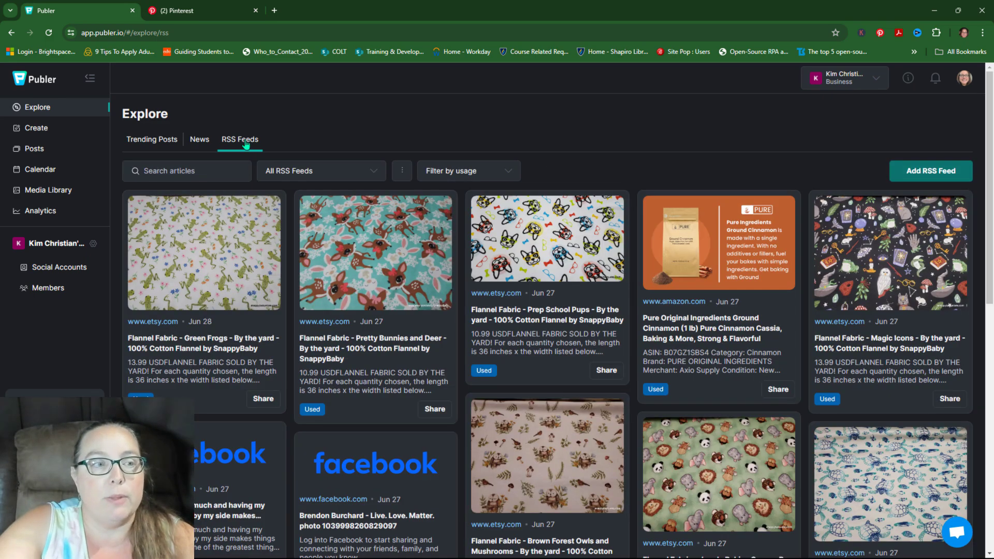
{"action": "left_click", "coordinate": [376, 171]}
{"action": "scroll", "coordinate": [316, 282], "scroll_direction": "down", "scroll_amount": 5}
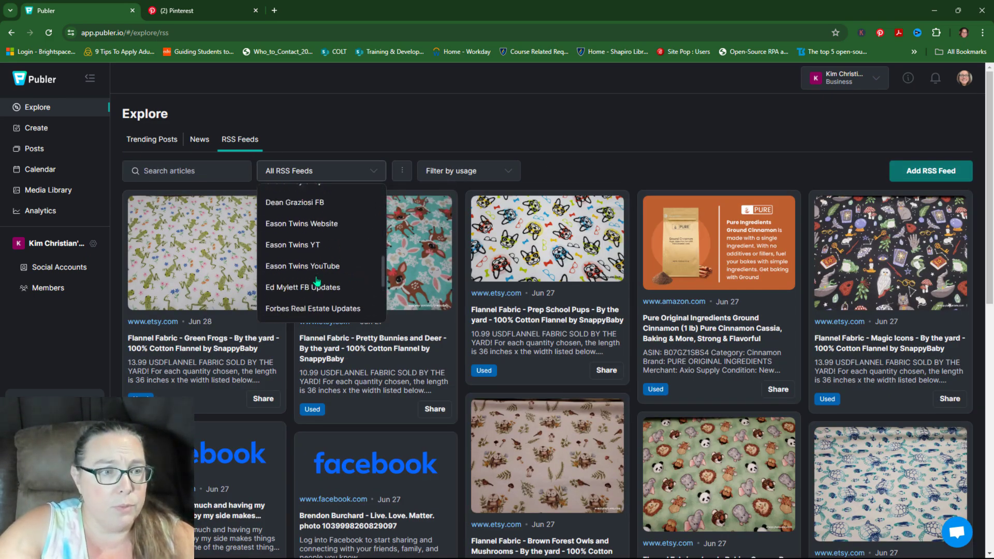
{"action": "scroll", "coordinate": [310, 259], "scroll_direction": "up", "scroll_amount": 2}
{"action": "left_click", "coordinate": [307, 229]}
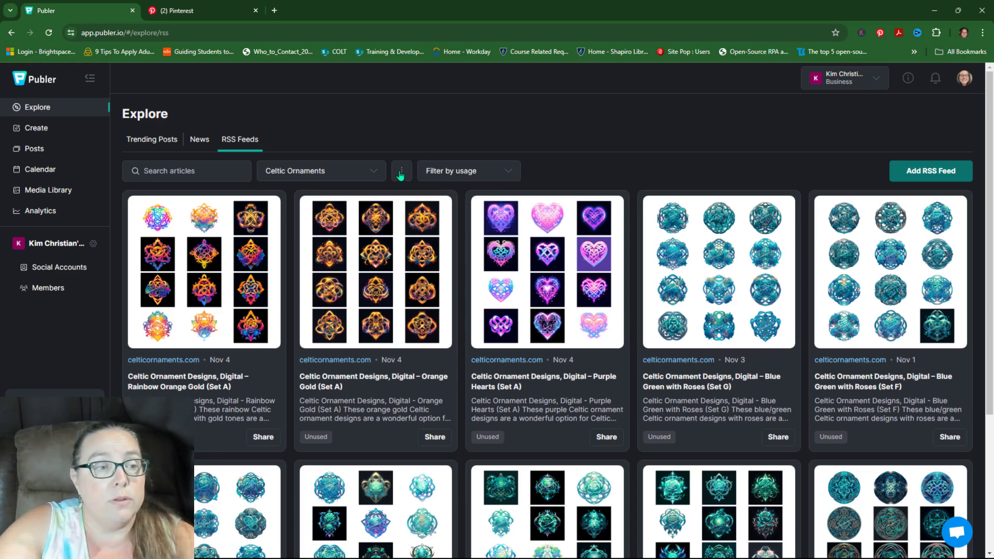
In the feed's settings, change the action to No Action and save
{"action": "left_click", "coordinate": [401, 172]}
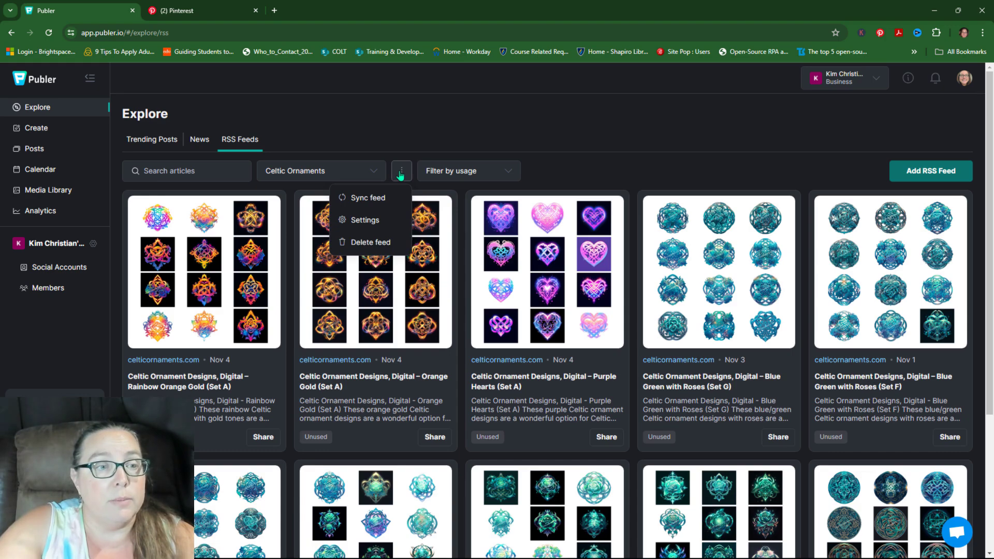
{"action": "left_click", "coordinate": [365, 221]}
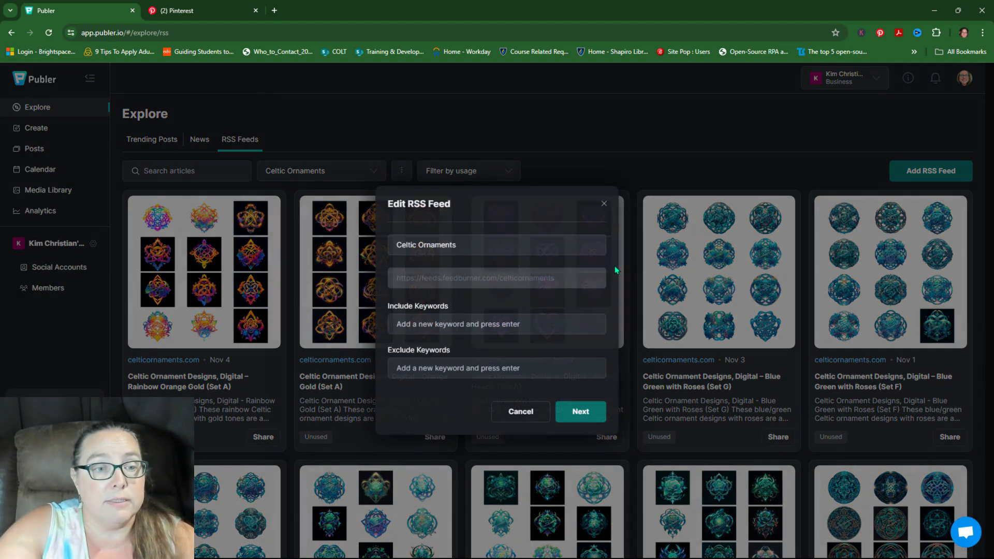
{"action": "left_click", "coordinate": [589, 412]}
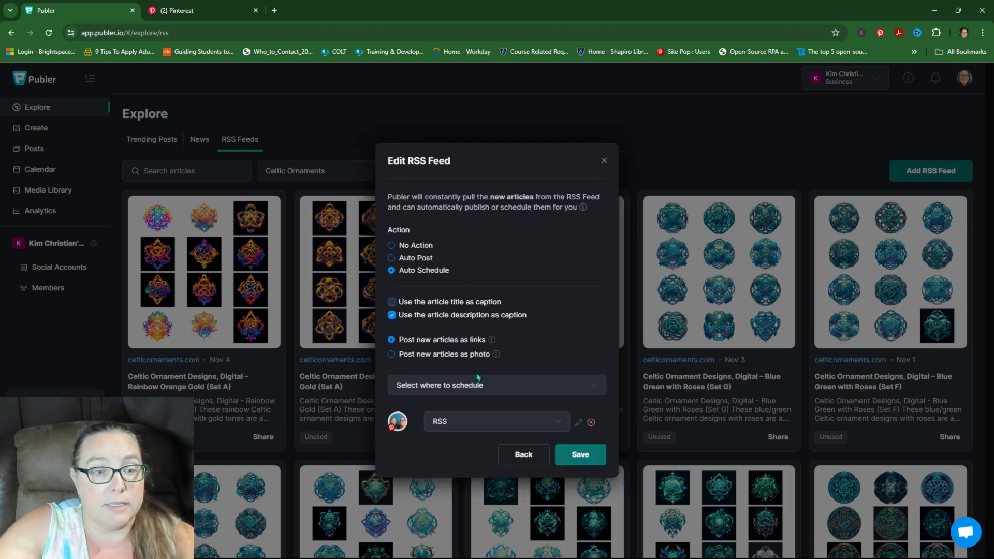
{"action": "left_click", "coordinate": [392, 245]}
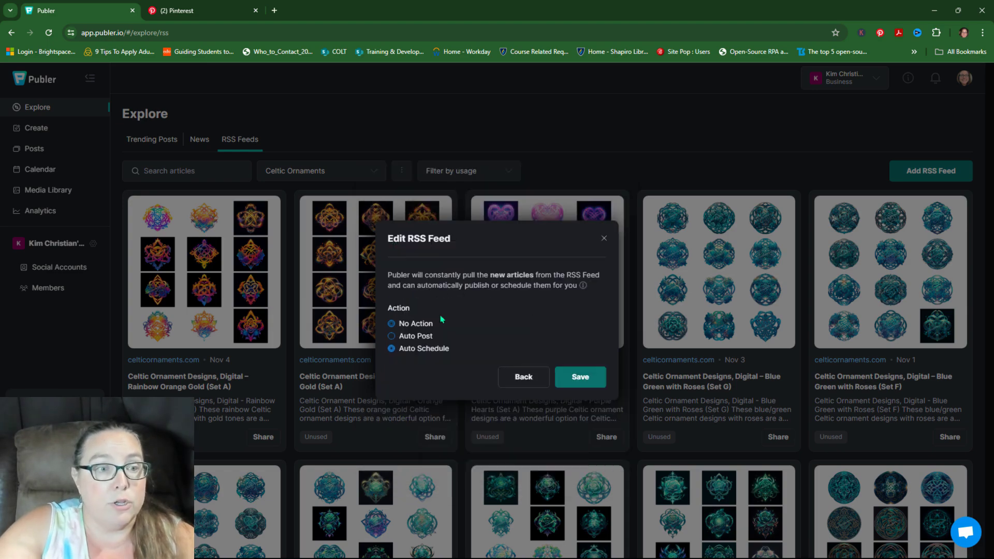
{"action": "left_click", "coordinate": [580, 376]}
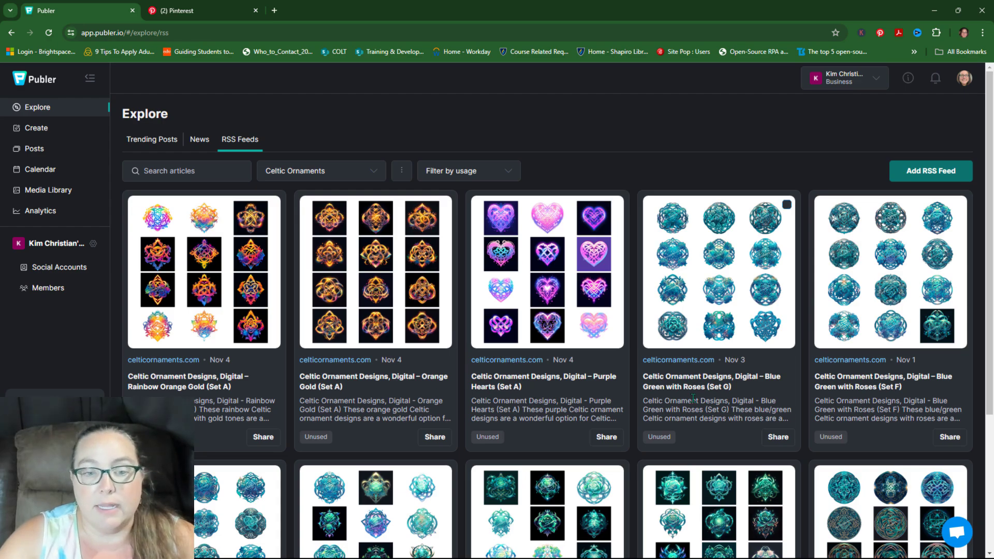
Scroll through the imported Celtic Ornaments articles, such as Purple Hearts (Set A), all still Unused
{"action": "scroll", "coordinate": [600, 362], "scroll_direction": "down", "scroll_amount": 3}
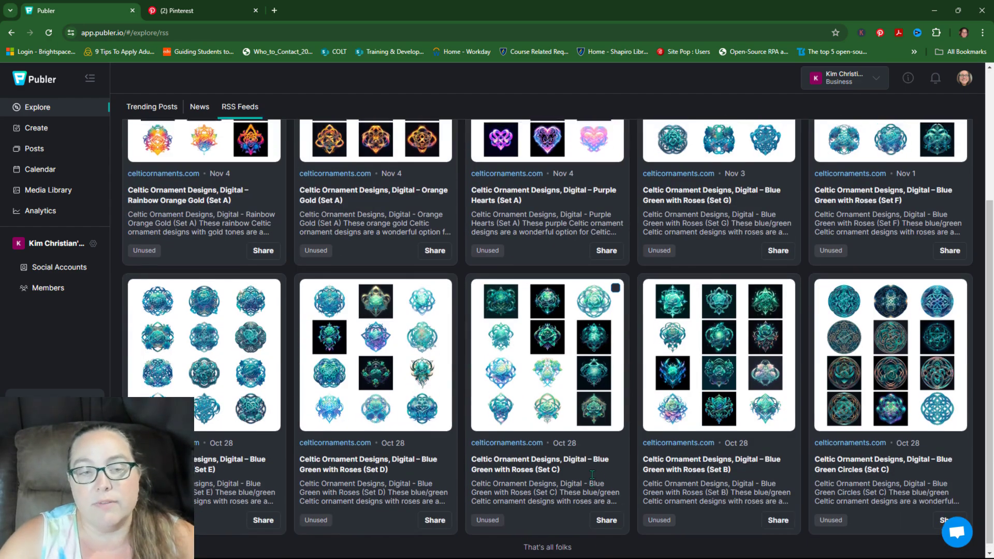
{"action": "scroll", "coordinate": [602, 466], "scroll_direction": "up", "scroll_amount": 3}
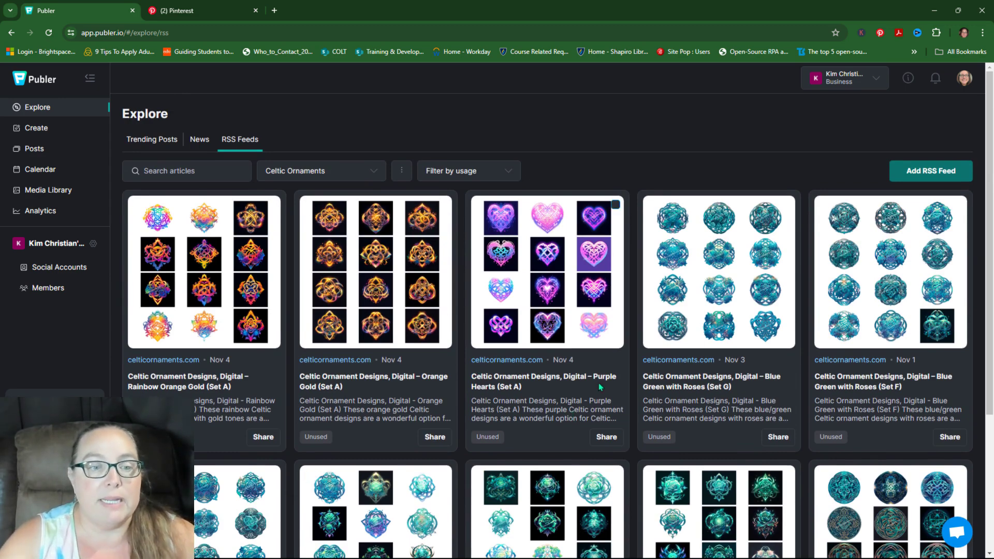
{"action": "scroll", "coordinate": [369, 362], "scroll_direction": "down", "scroll_amount": 1}
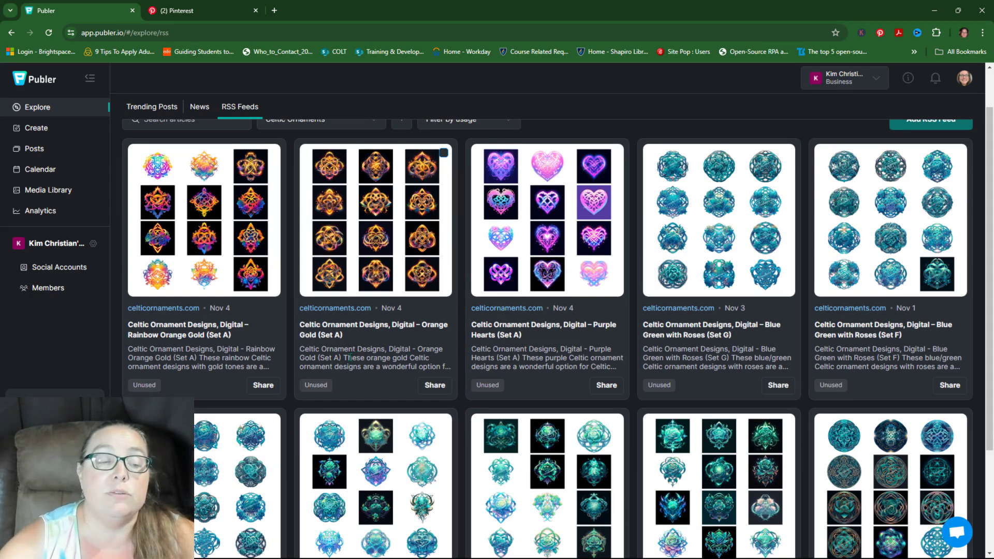
{"action": "scroll", "coordinate": [367, 376], "scroll_direction": "up", "scroll_amount": 1}
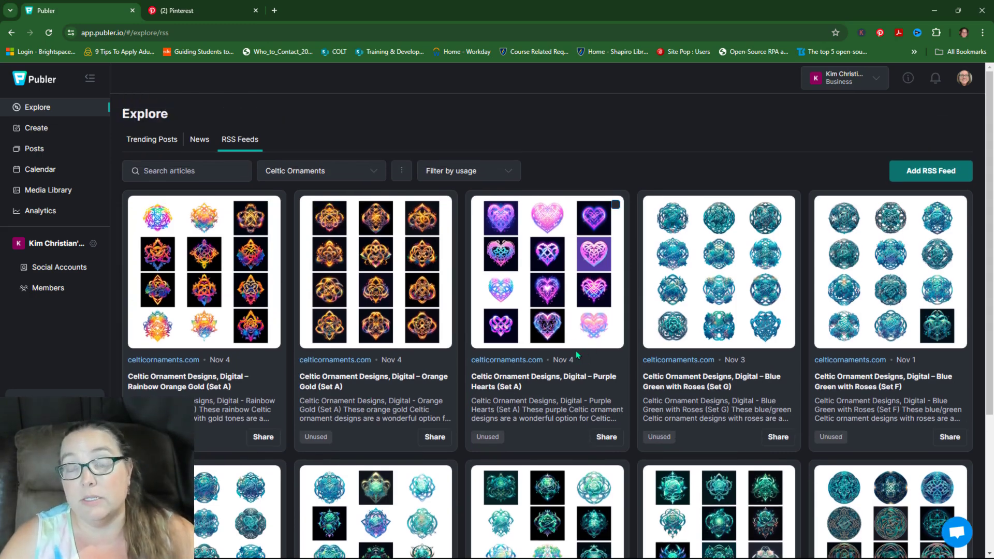
Close the Pinterest page, leaving only Publer open
{"action": "left_click", "coordinate": [256, 10]}
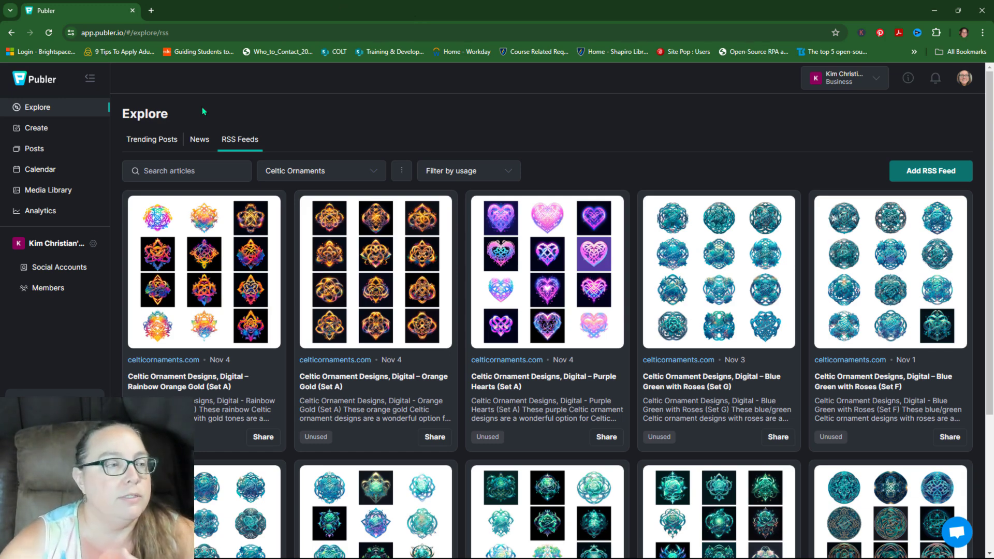
{"action": "left_click", "coordinate": [50, 268]}
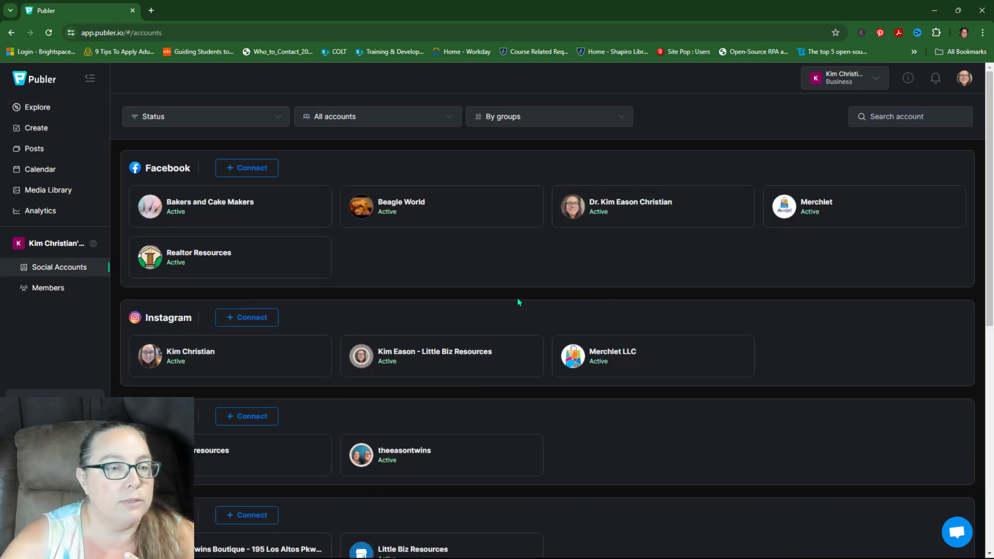
{"action": "scroll", "coordinate": [435, 269], "scroll_direction": "down", "scroll_amount": 1}
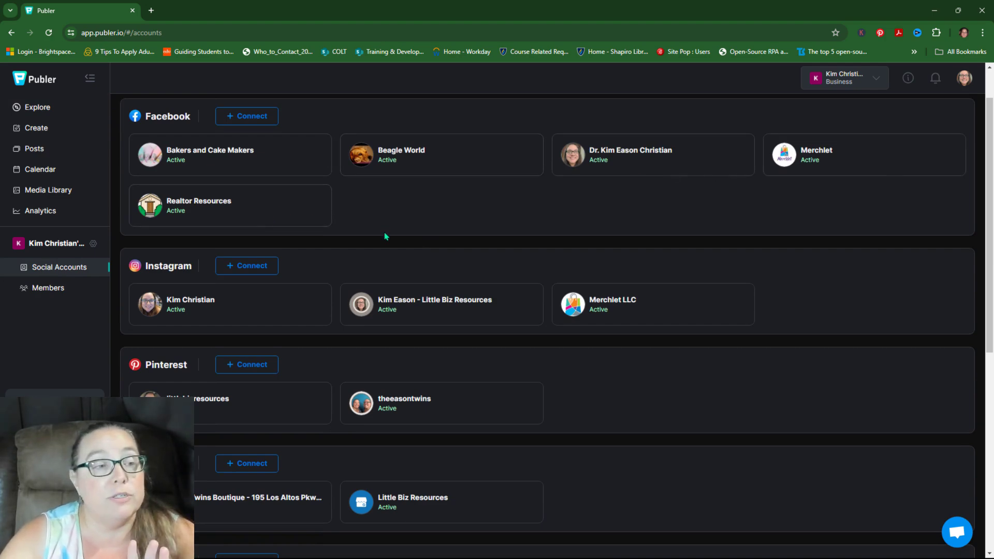
{"action": "scroll", "coordinate": [386, 237], "scroll_direction": "down", "scroll_amount": 2}
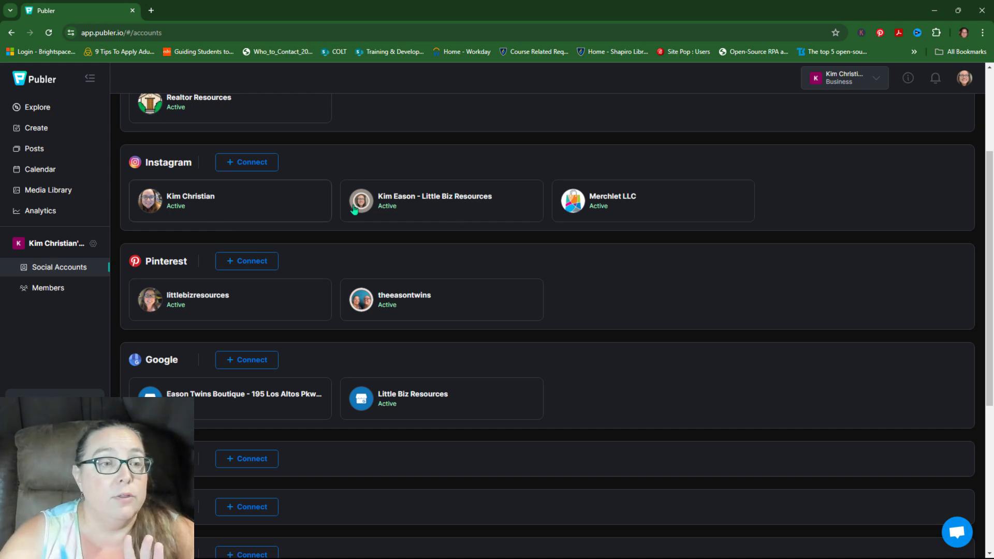
{"action": "scroll", "coordinate": [421, 218], "scroll_direction": "down", "scroll_amount": 1}
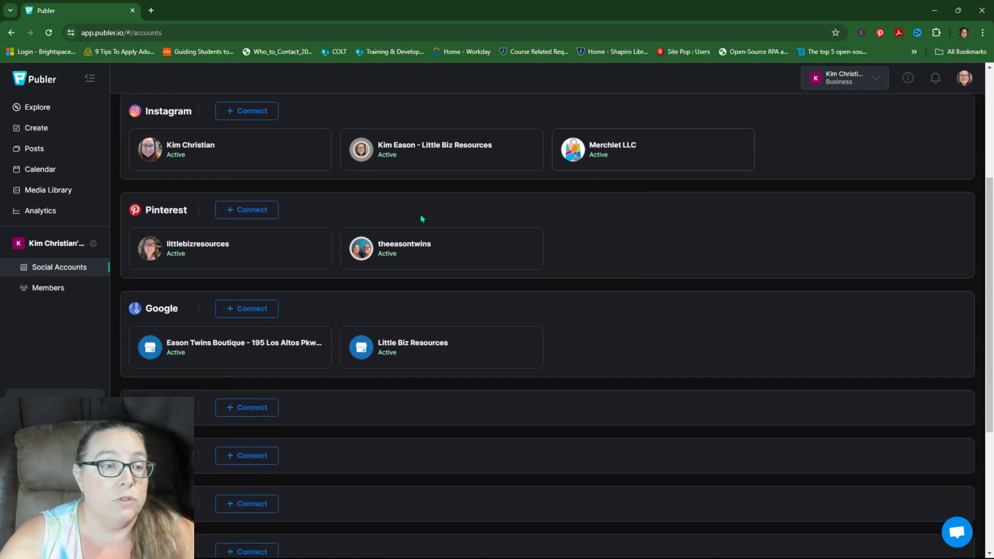
{"action": "scroll", "coordinate": [737, 254], "scroll_direction": "down", "scroll_amount": 1}
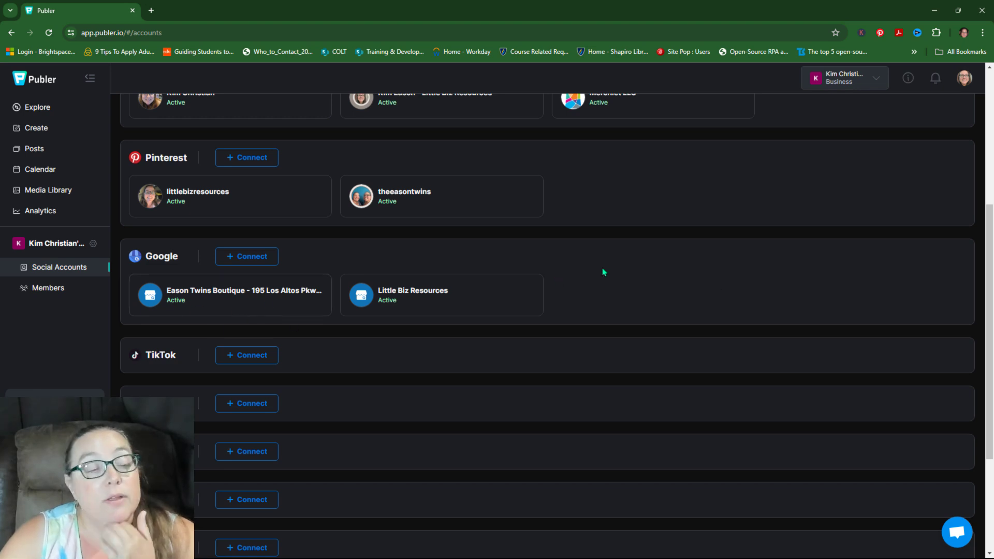
{"action": "scroll", "coordinate": [588, 342], "scroll_direction": "up", "scroll_amount": 5}
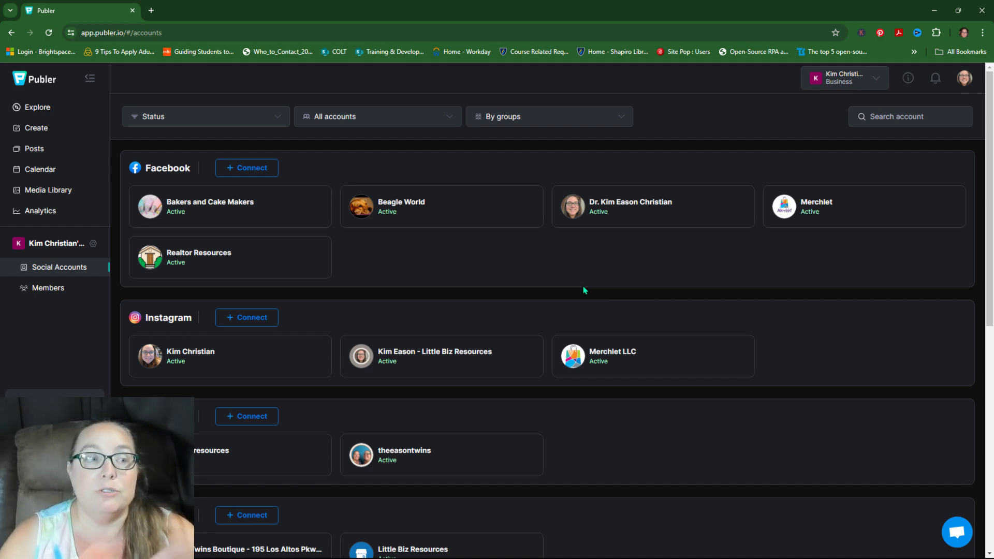
{"action": "scroll", "coordinate": [532, 284], "scroll_direction": "down", "scroll_amount": 5}
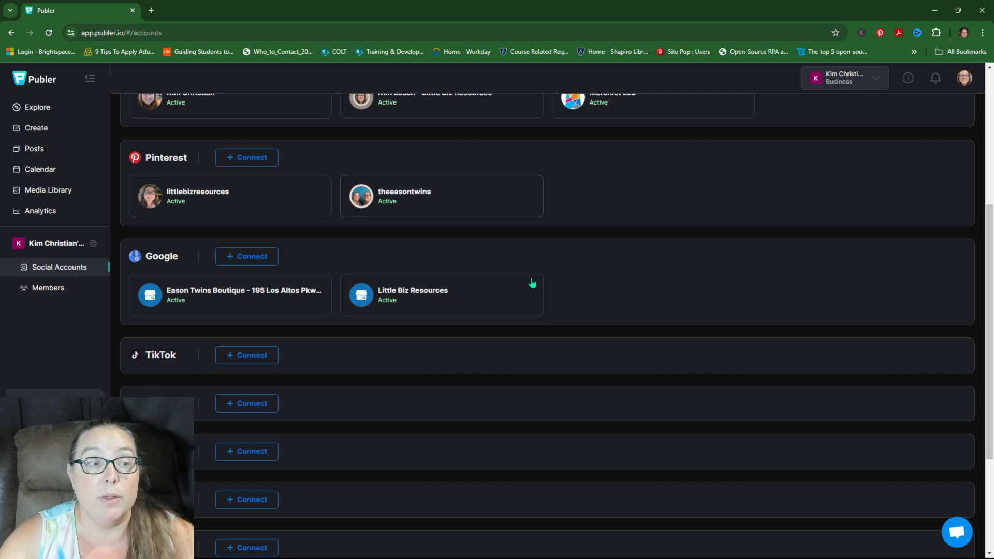
{"action": "scroll", "coordinate": [588, 303], "scroll_direction": "down", "scroll_amount": 2}
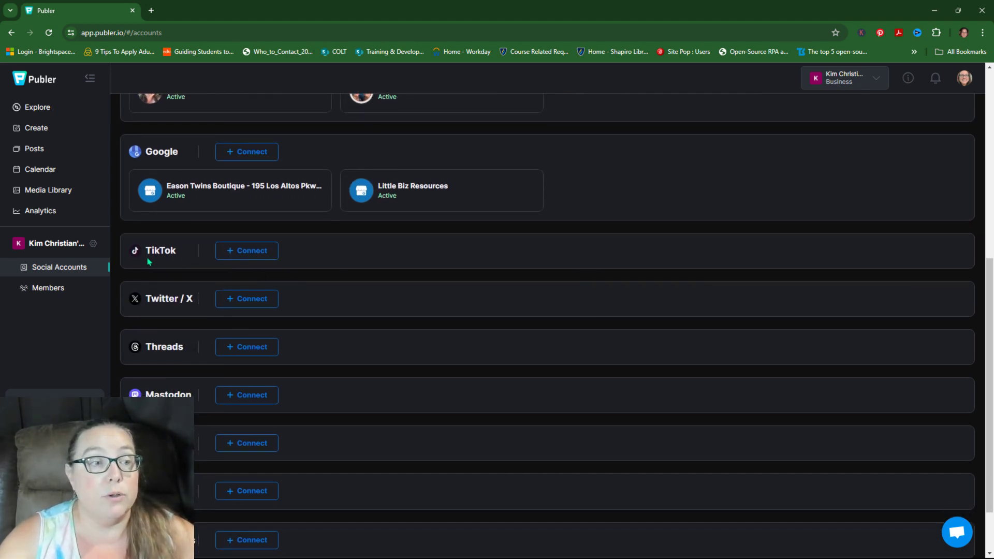
{"action": "scroll", "coordinate": [145, 235], "scroll_direction": "down", "scroll_amount": 1}
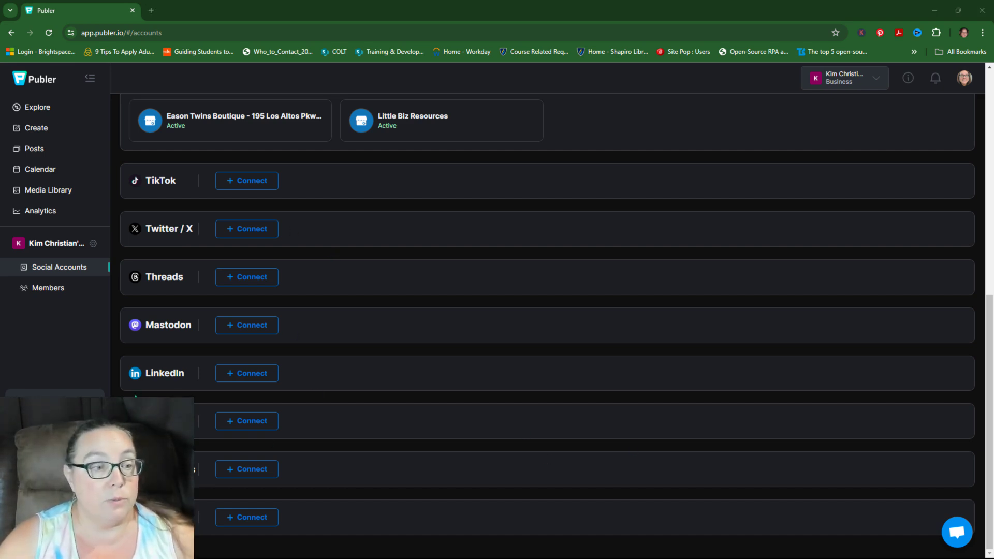
{"action": "left_click", "coordinate": [254, 378]}
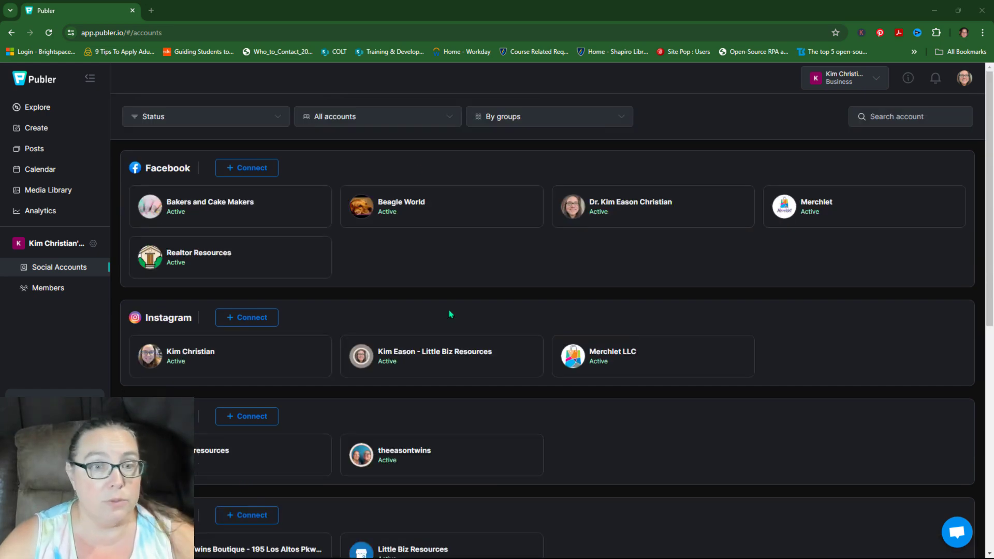
{"action": "scroll", "coordinate": [418, 258], "scroll_direction": "down", "scroll_amount": 3}
{"action": "scroll", "coordinate": [427, 269], "scroll_direction": "up", "scroll_amount": 3}
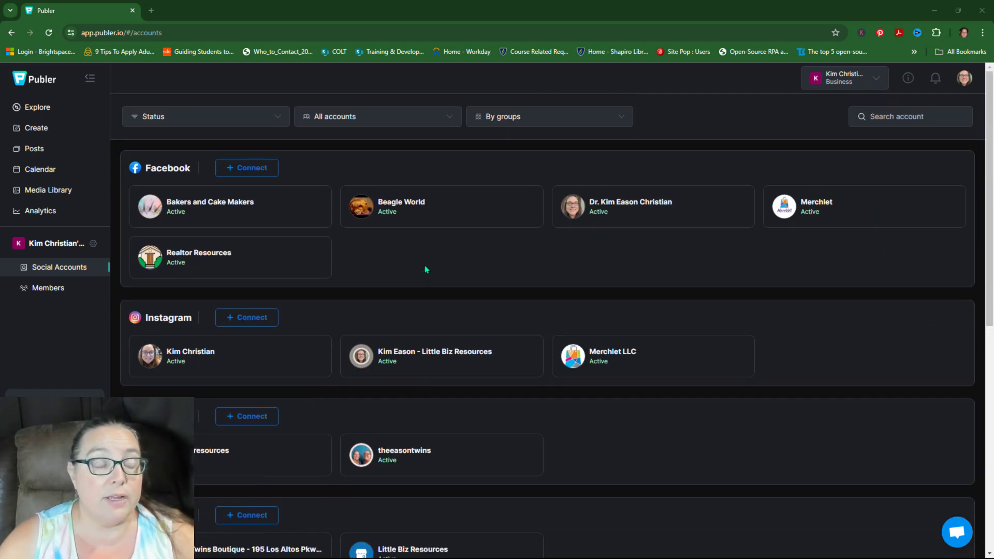
{"action": "scroll", "coordinate": [426, 269], "scroll_direction": "down", "scroll_amount": 2}
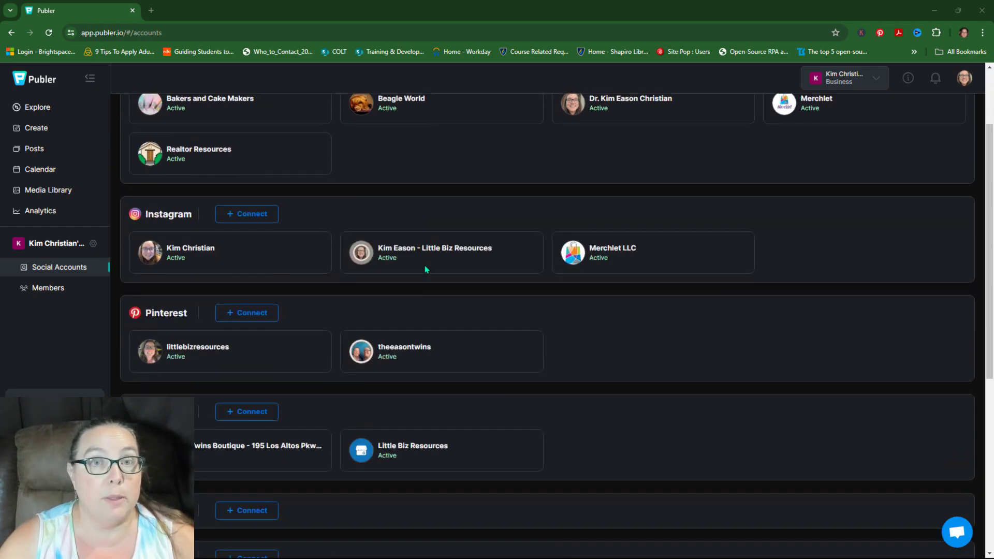
{"action": "scroll", "coordinate": [426, 269], "scroll_direction": "up", "scroll_amount": 2}
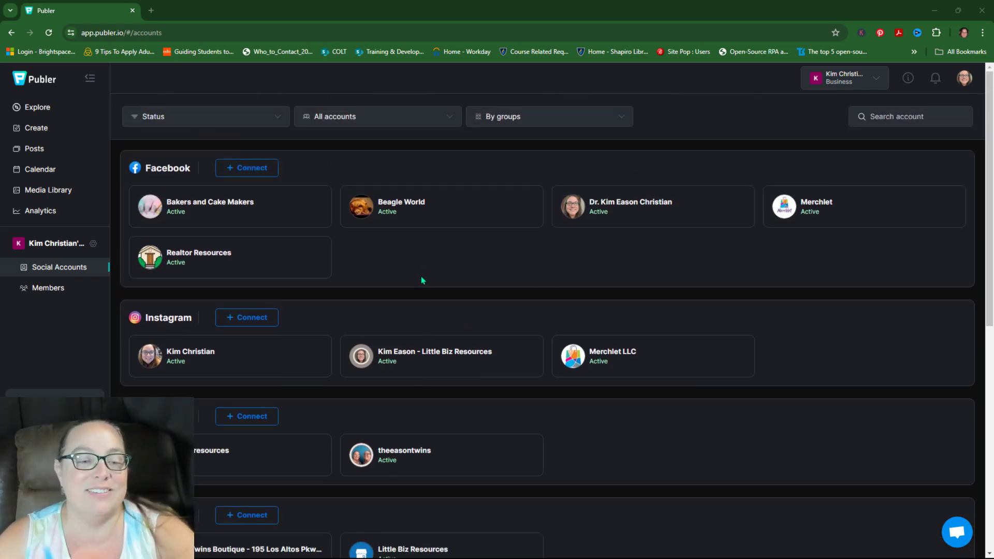
{"action": "scroll", "coordinate": [456, 287], "scroll_direction": "down", "scroll_amount": 5}
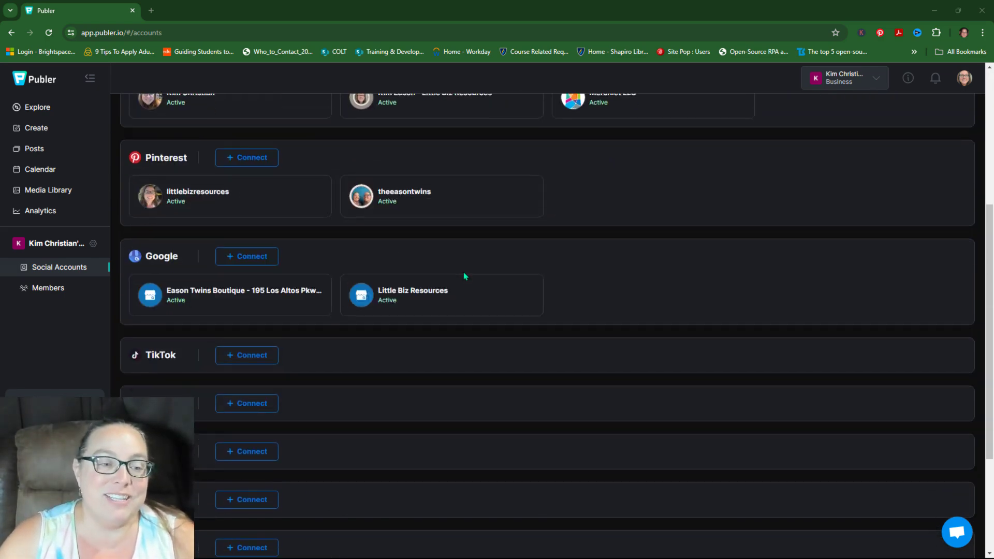
{"action": "scroll", "coordinate": [548, 287], "scroll_direction": "up", "scroll_amount": 5}
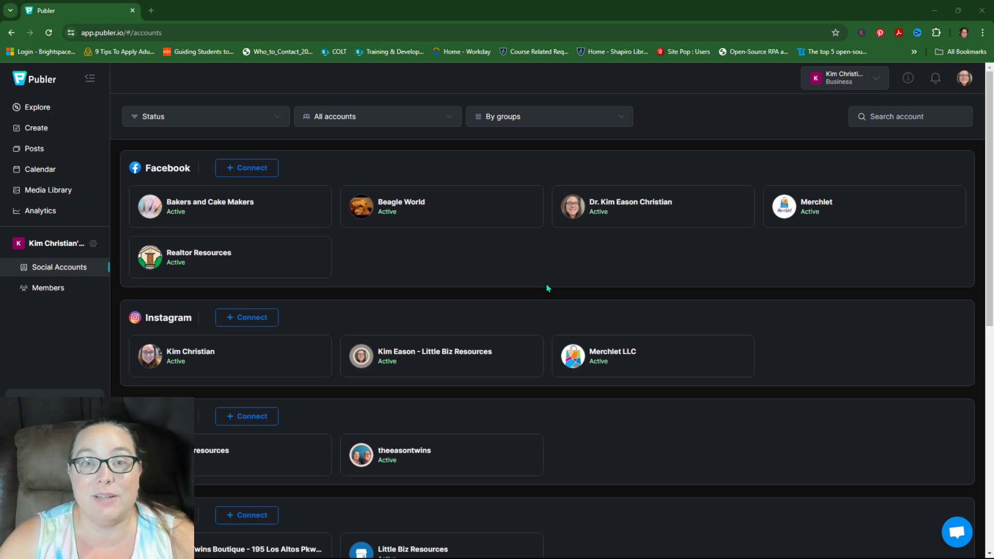